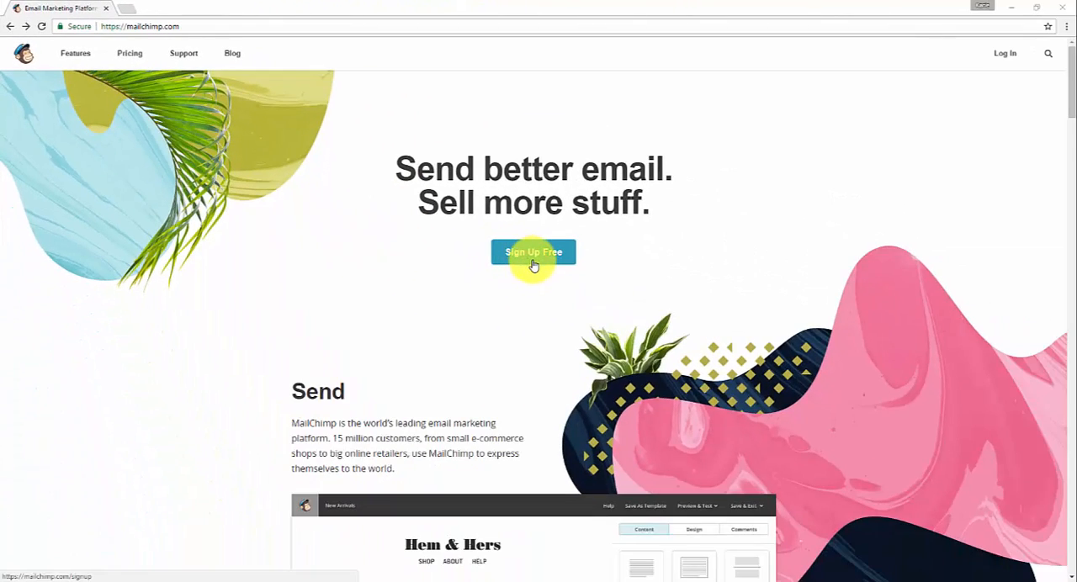
Log in to the MailChimp account with the prefilled credentials and review the dashboard's audience and campaign engagement statistics.
click(1005, 57)
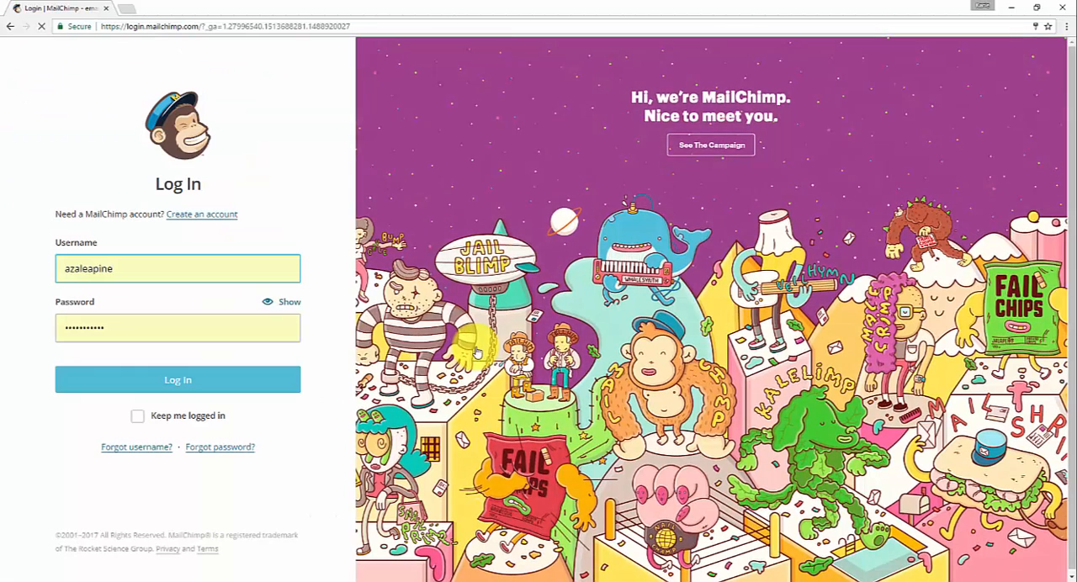
click(216, 385)
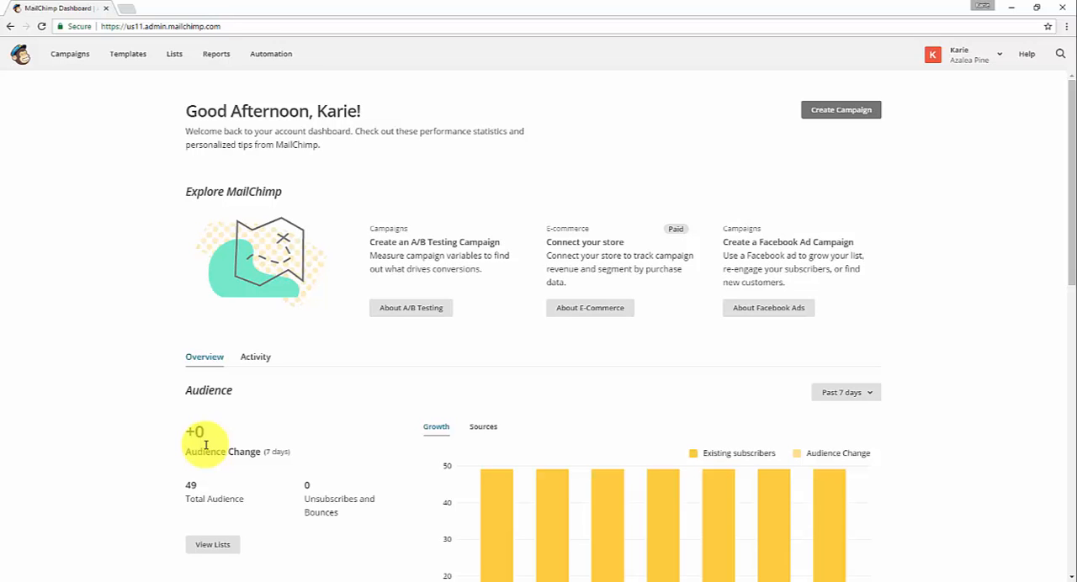
scroll(116, 366, down, 7)
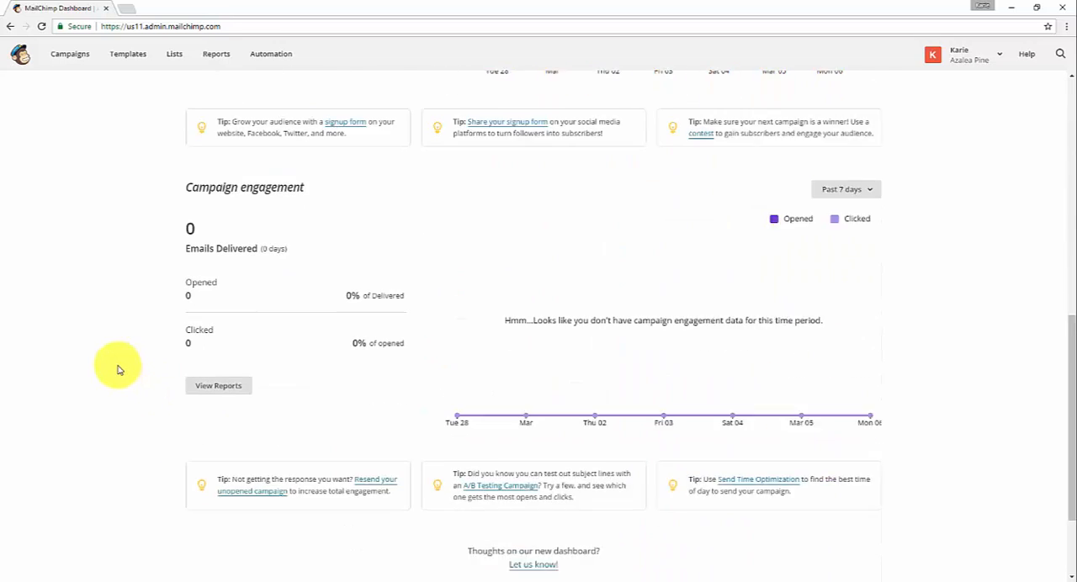
scroll(116, 366, down, 1)
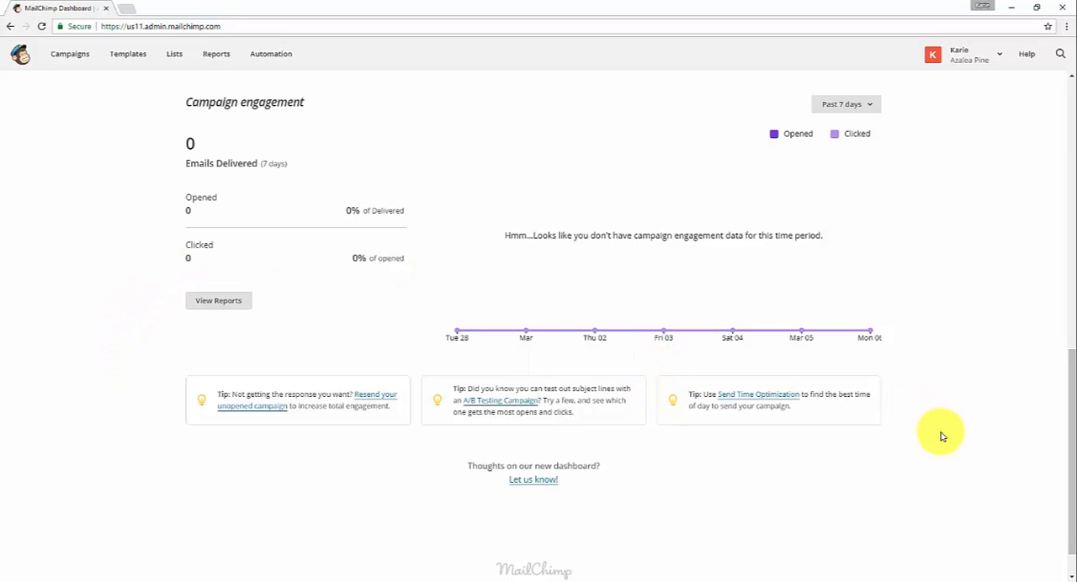
scroll(942, 436, up, 2)
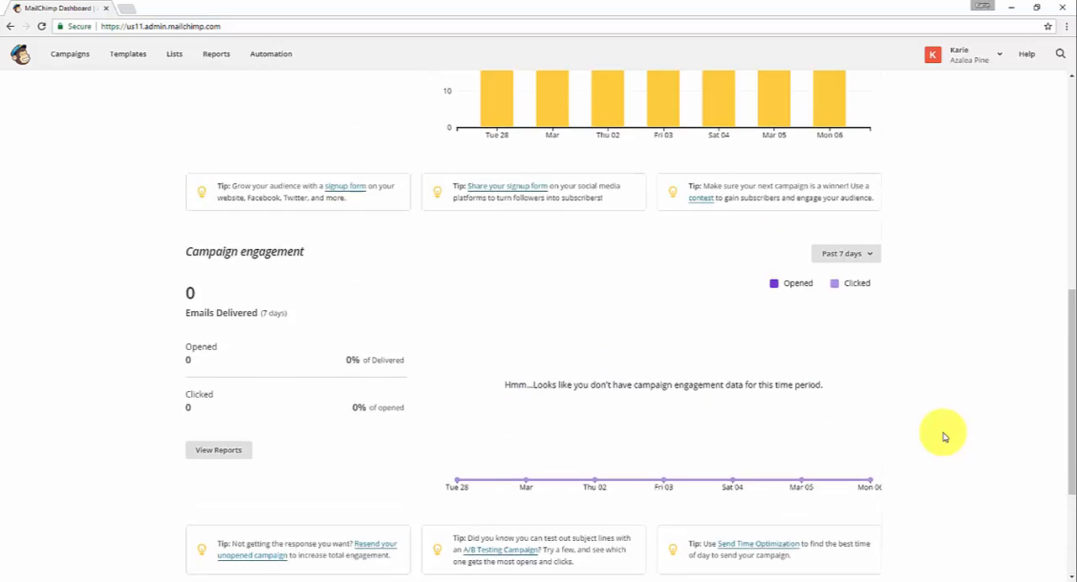
scroll(942, 436, up, 6)
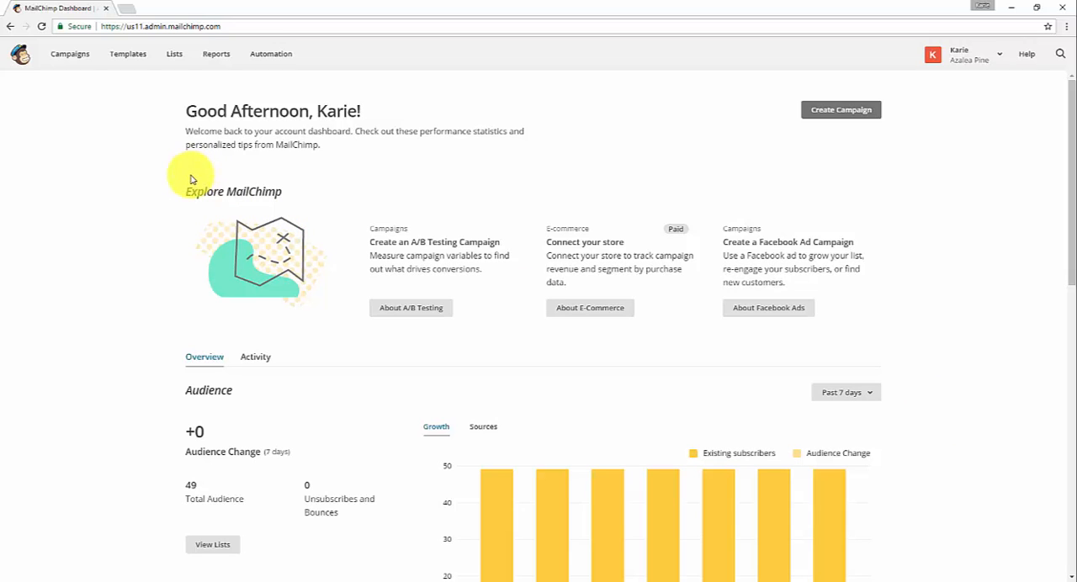
Open the general forms for the Azalea Pine Newsletter list and choose the Signup form.
click(176, 60)
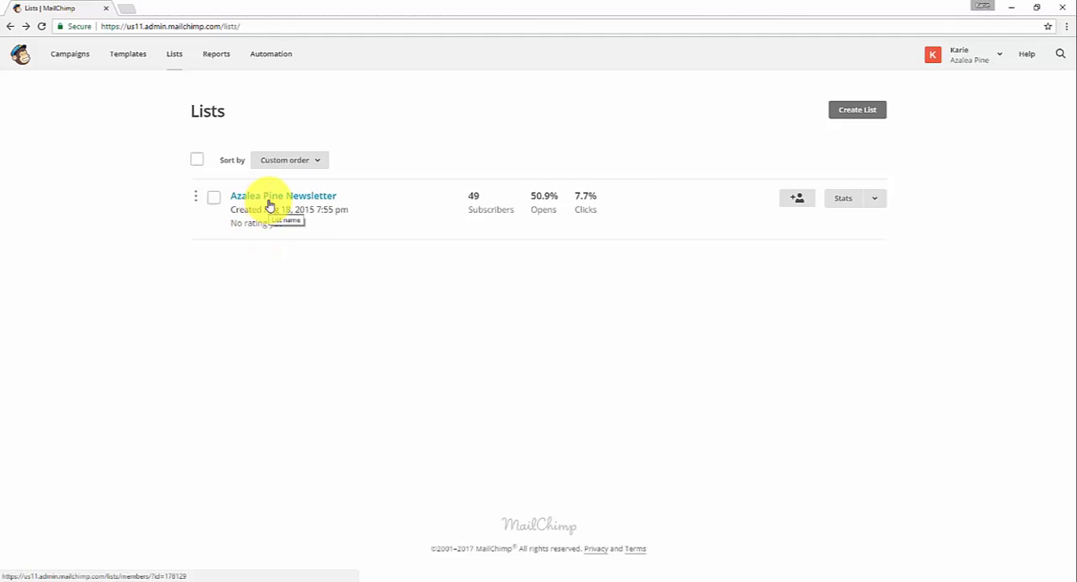
click(269, 202)
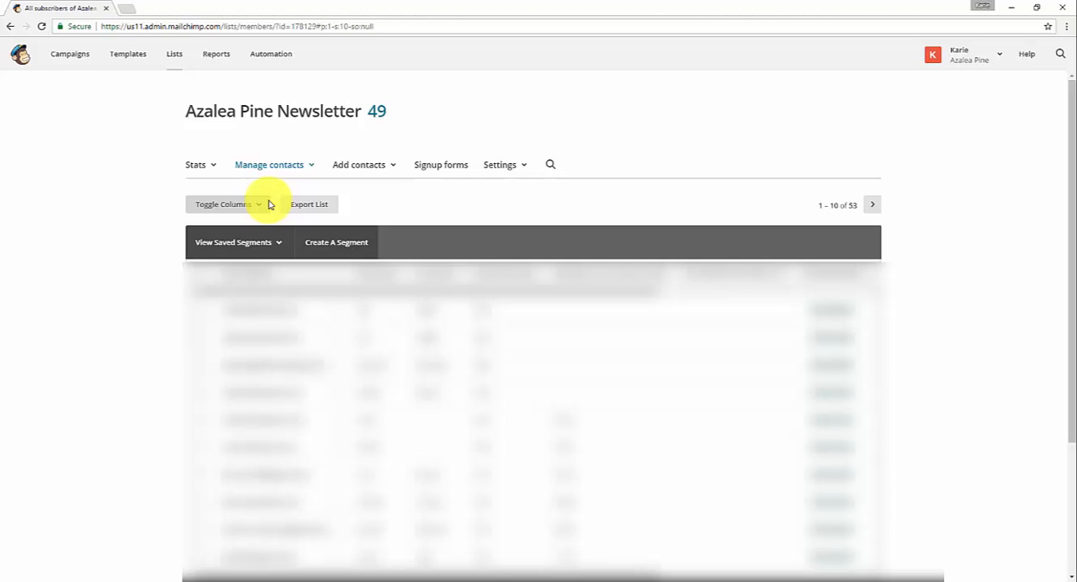
click(436, 172)
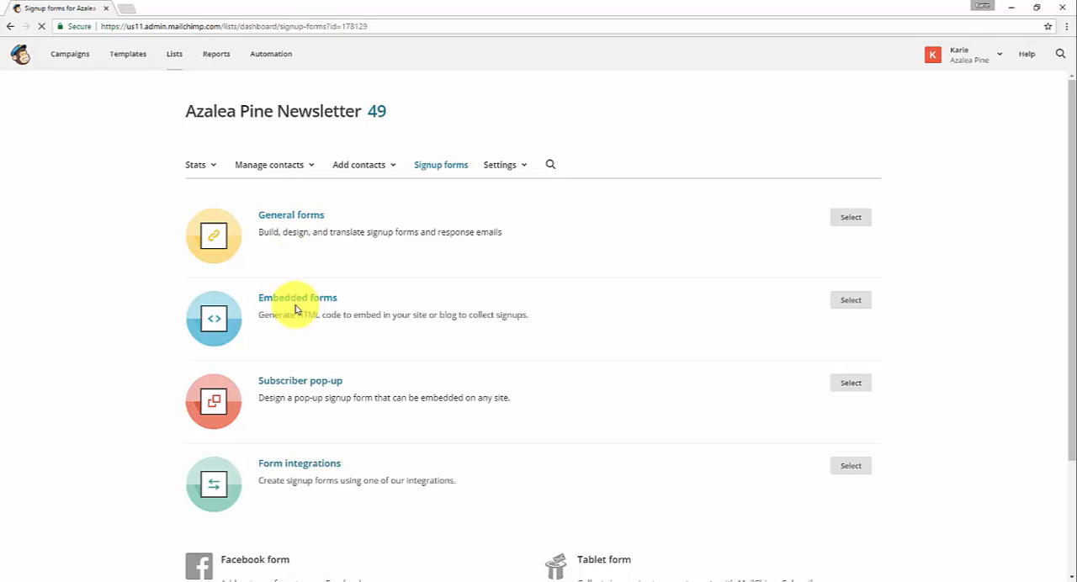
click(293, 220)
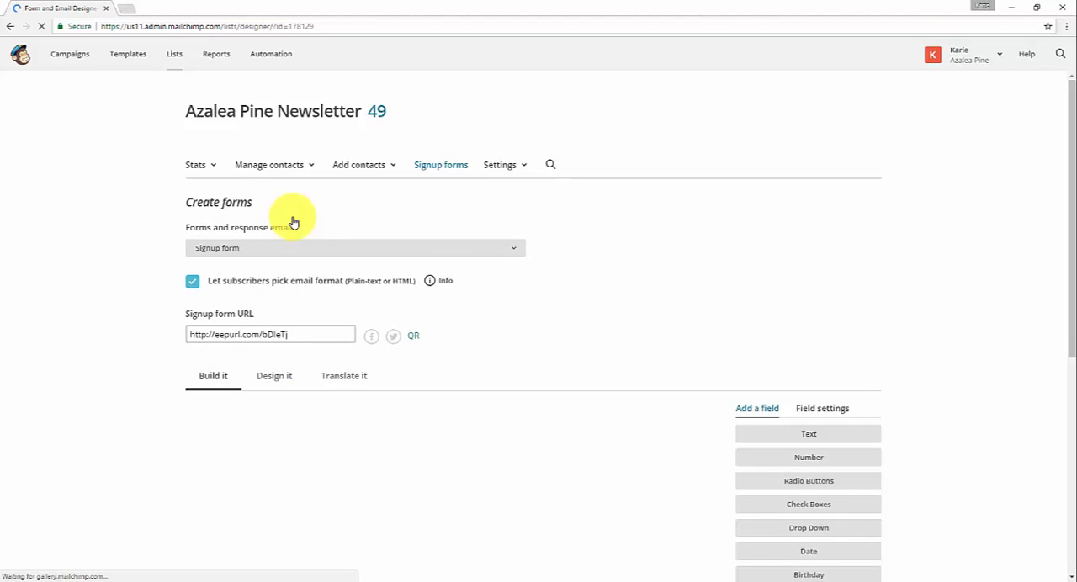
click(516, 253)
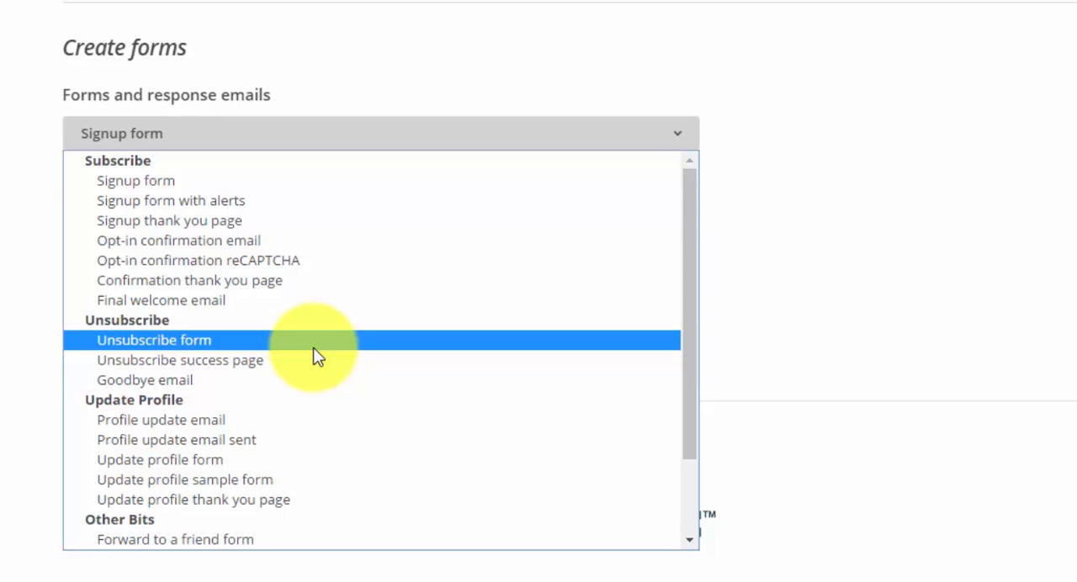
click(295, 183)
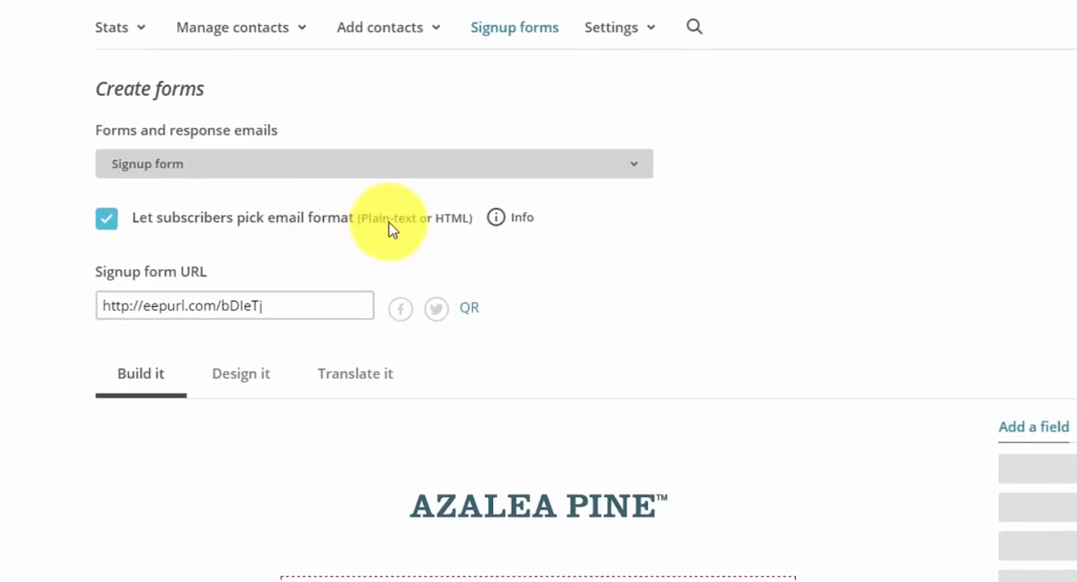
Look over the signup form and view its introductory text in the content editor, closing it without edits.
scroll(756, 406, down, 4)
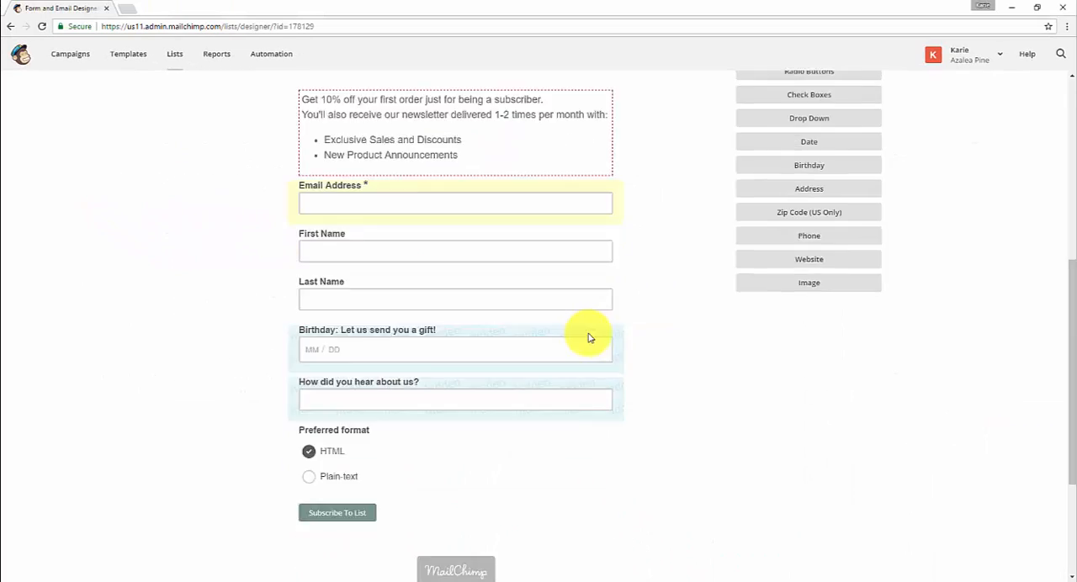
scroll(756, 406, up, 4)
scroll(591, 336, down, 3)
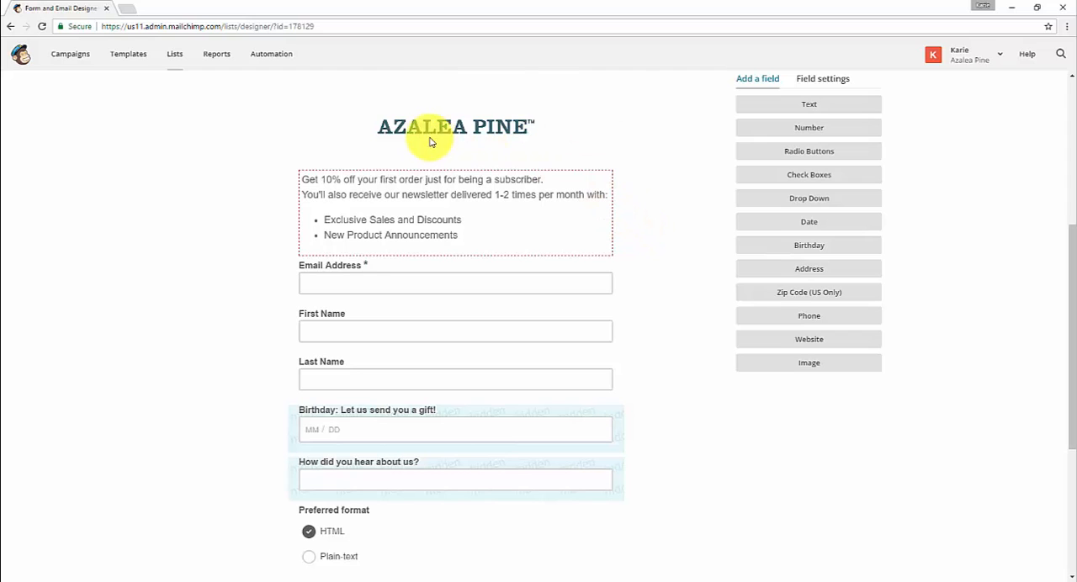
mouse_move(465, 127)
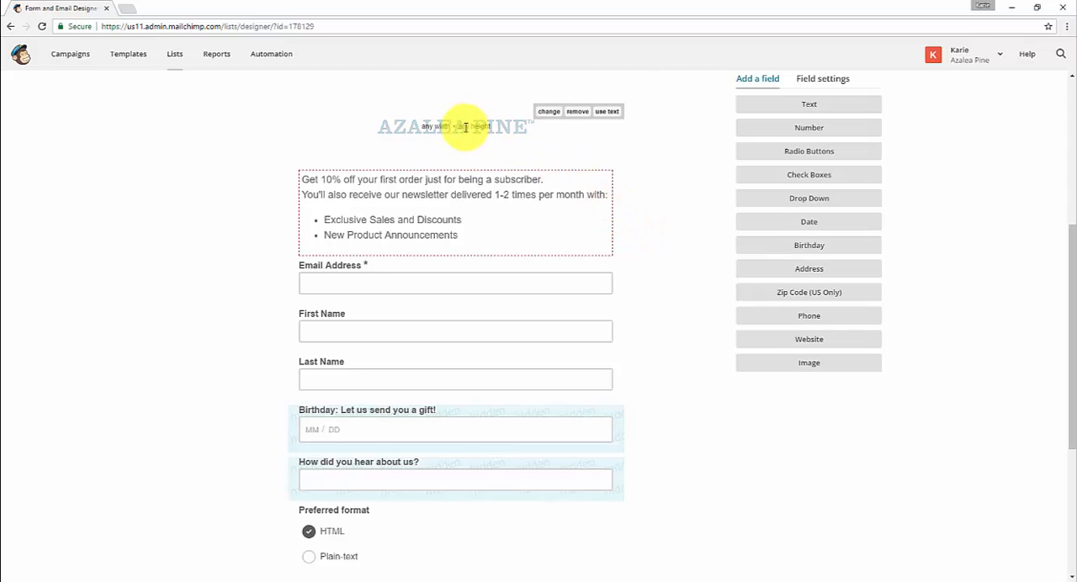
click(457, 243)
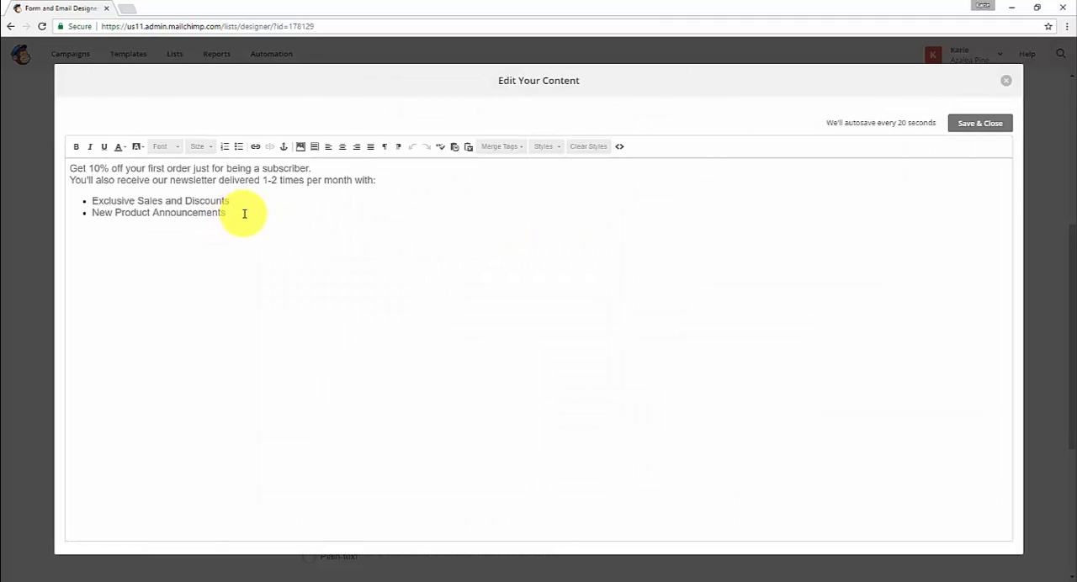
click(244, 214)
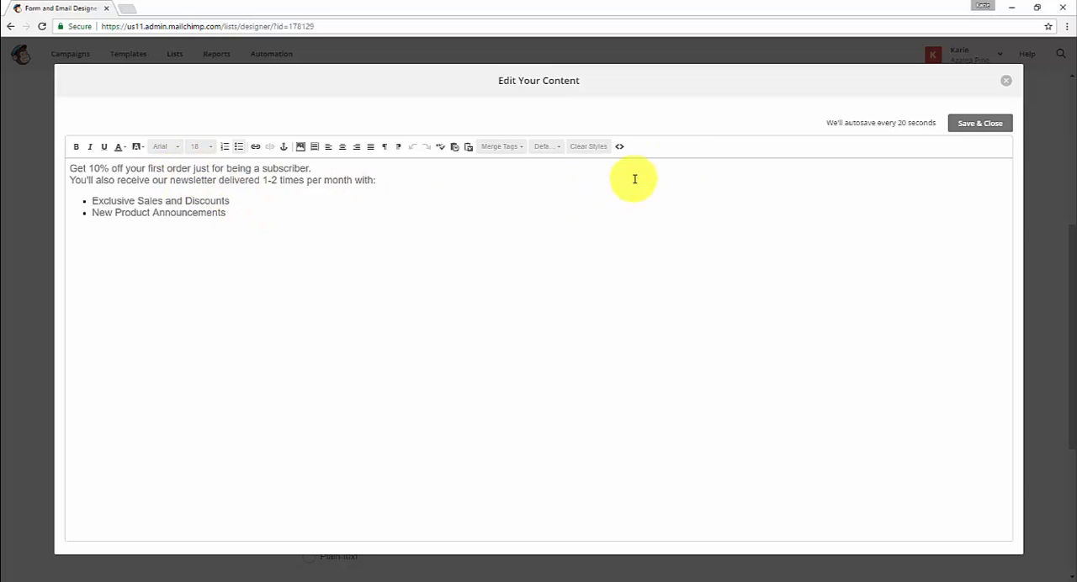
click(1005, 87)
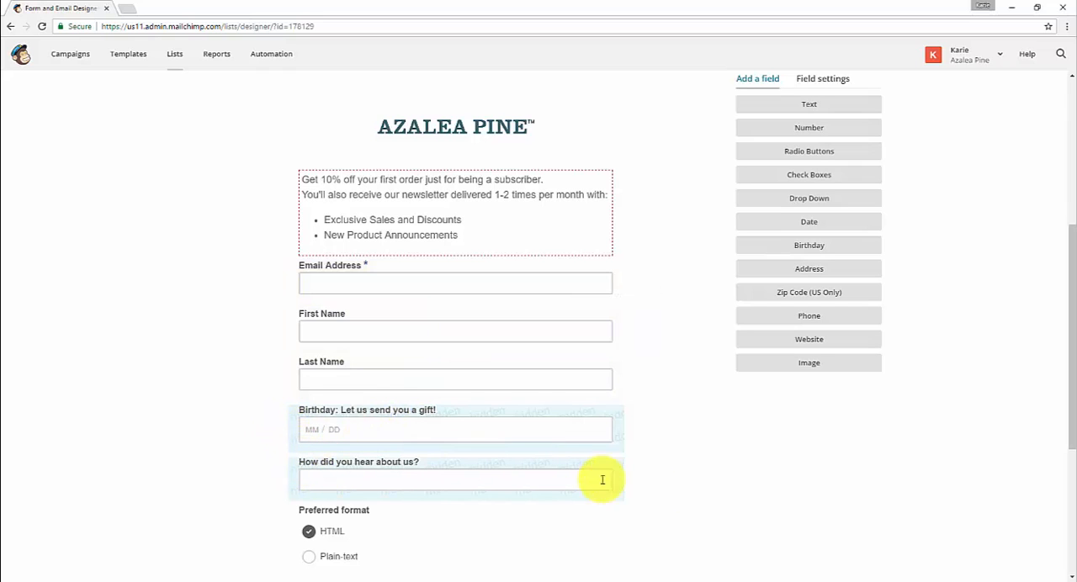
Examine the signup form's existing fields and the field types available to add.
scroll(641, 473, down, 2)
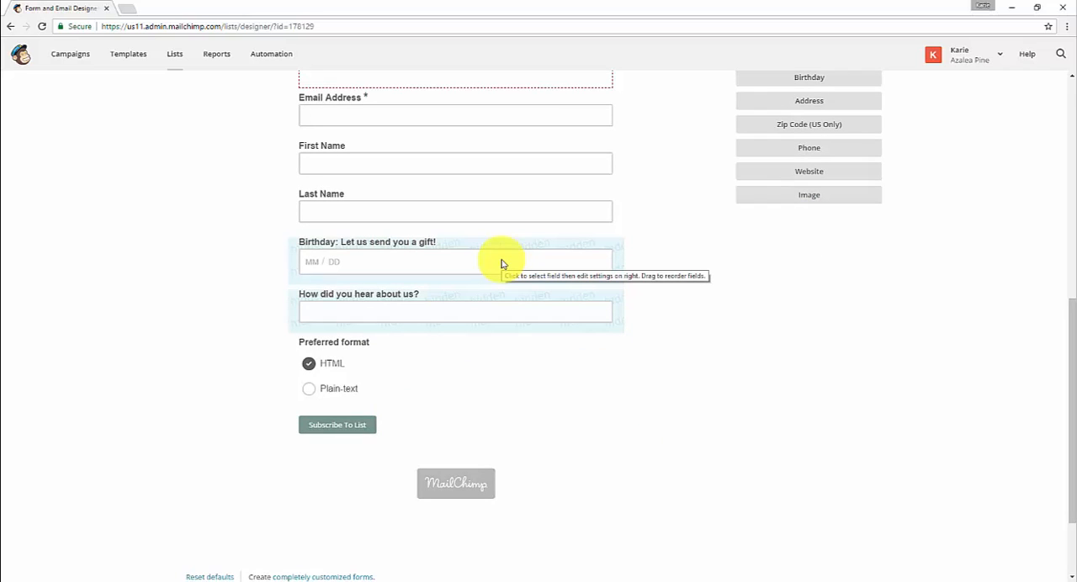
scroll(749, 367, up, 1)
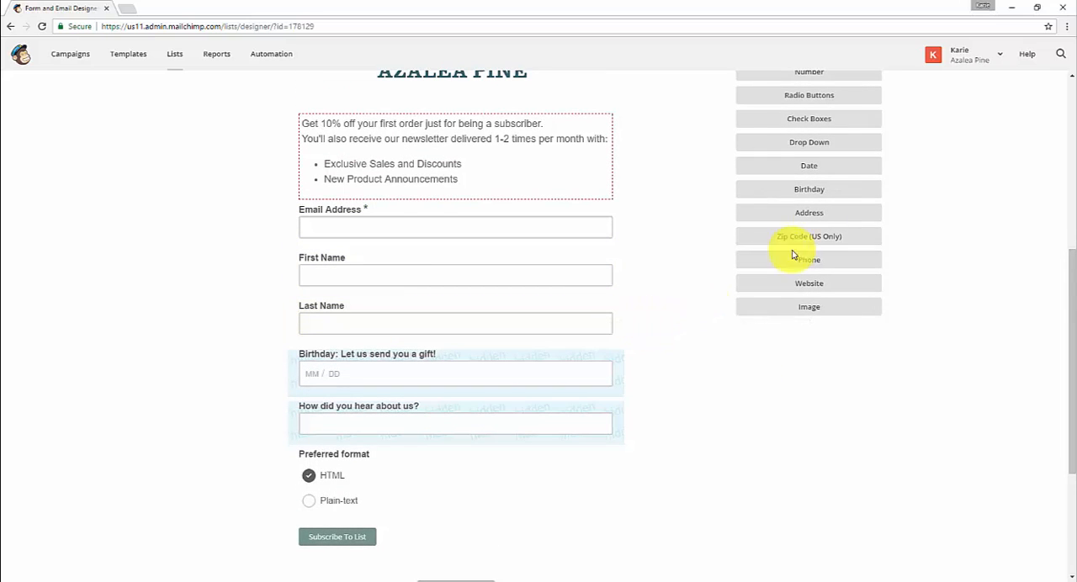
scroll(849, 177, up, 1)
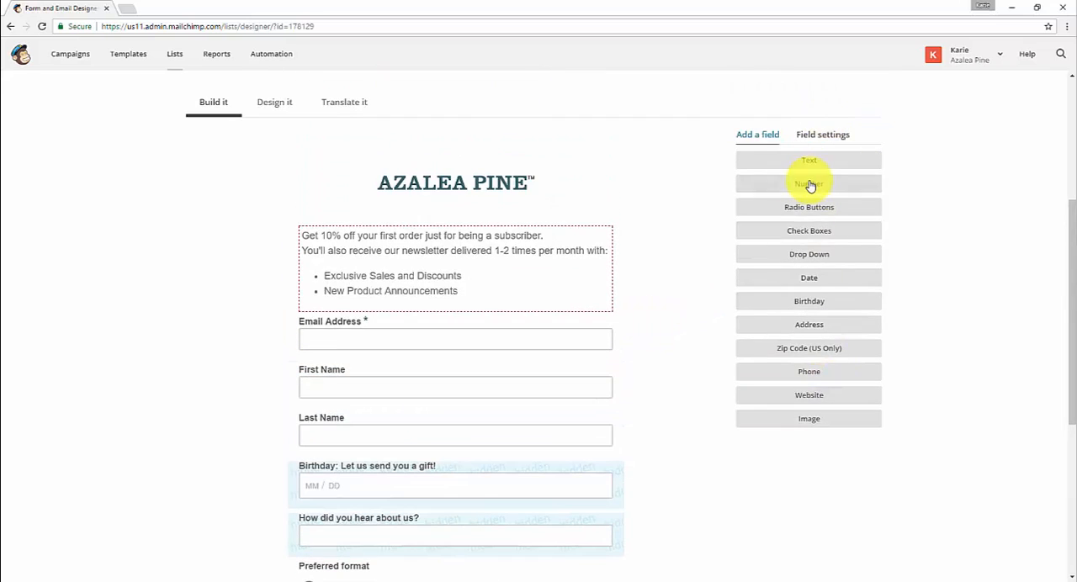
click(847, 408)
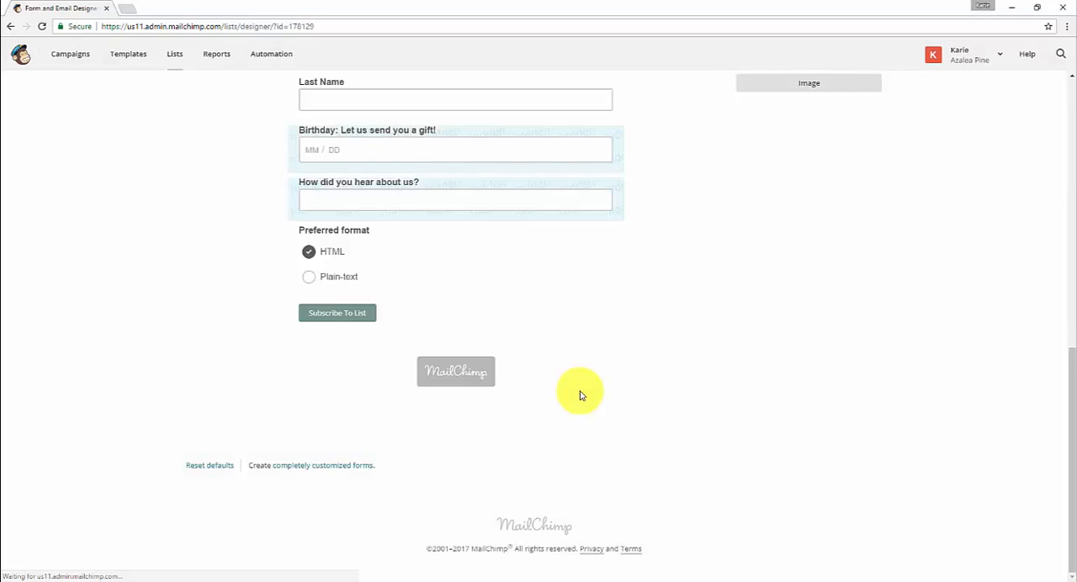
scroll(626, 395, up, 4)
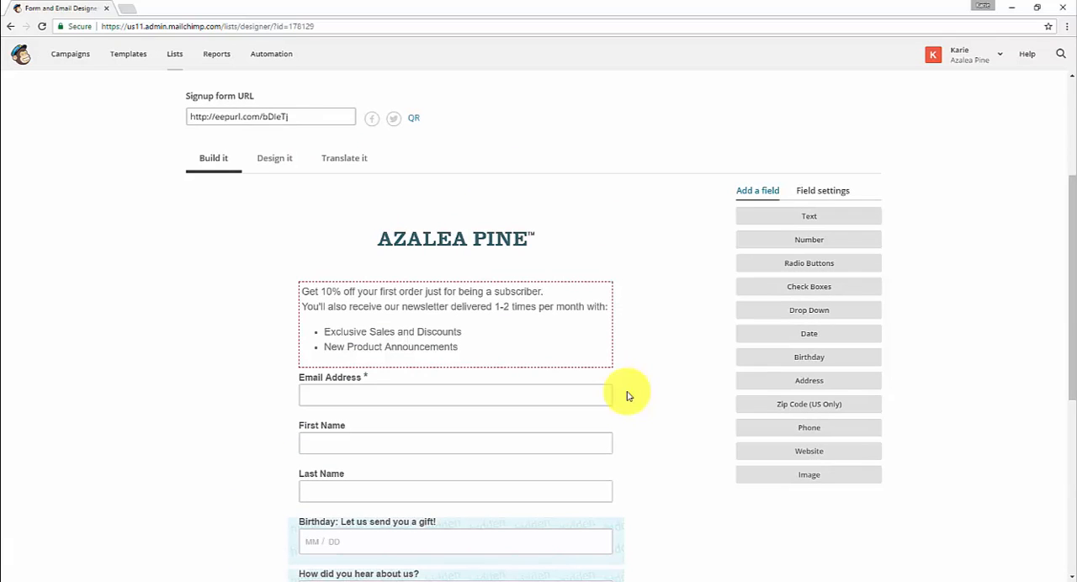
Make the First Name field of the signup form required and save the field.
click(581, 436)
scroll(581, 437, down, 1)
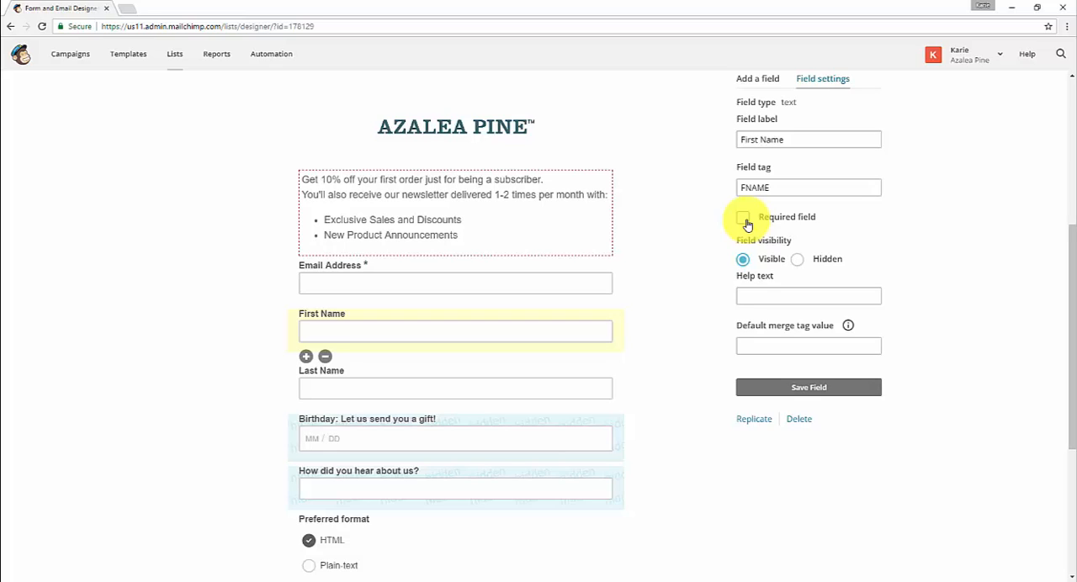
click(745, 220)
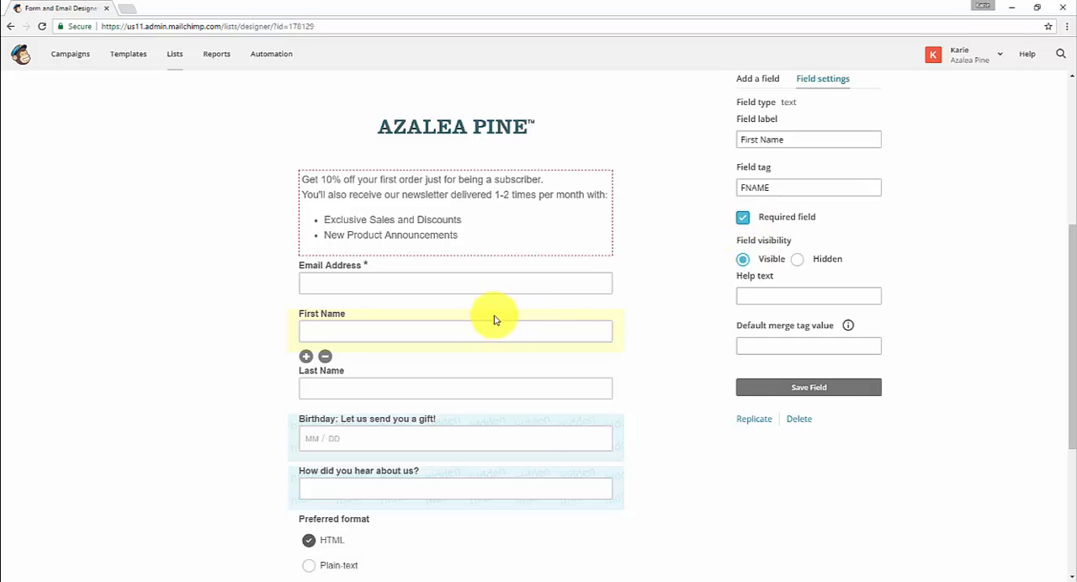
click(798, 388)
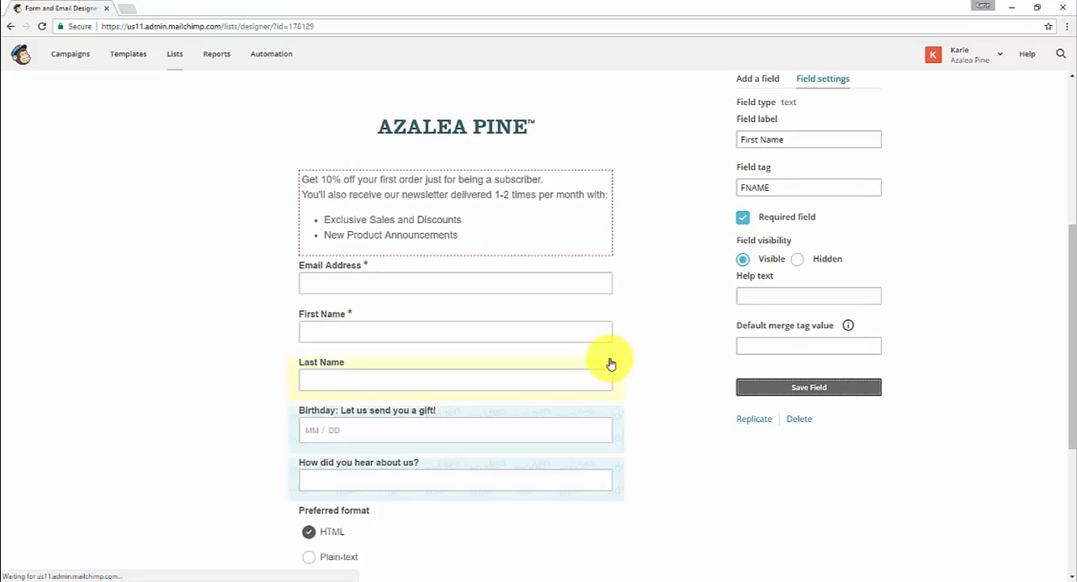
Examine the signup form's design settings for the page background, body foreground and default body text.
scroll(671, 293, up, 2)
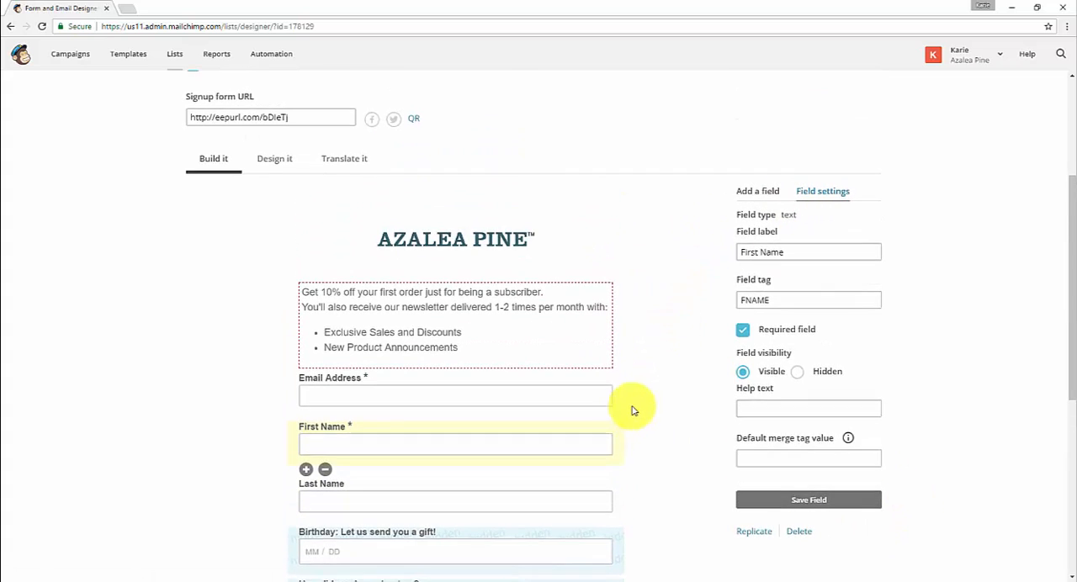
scroll(640, 410, up, 1)
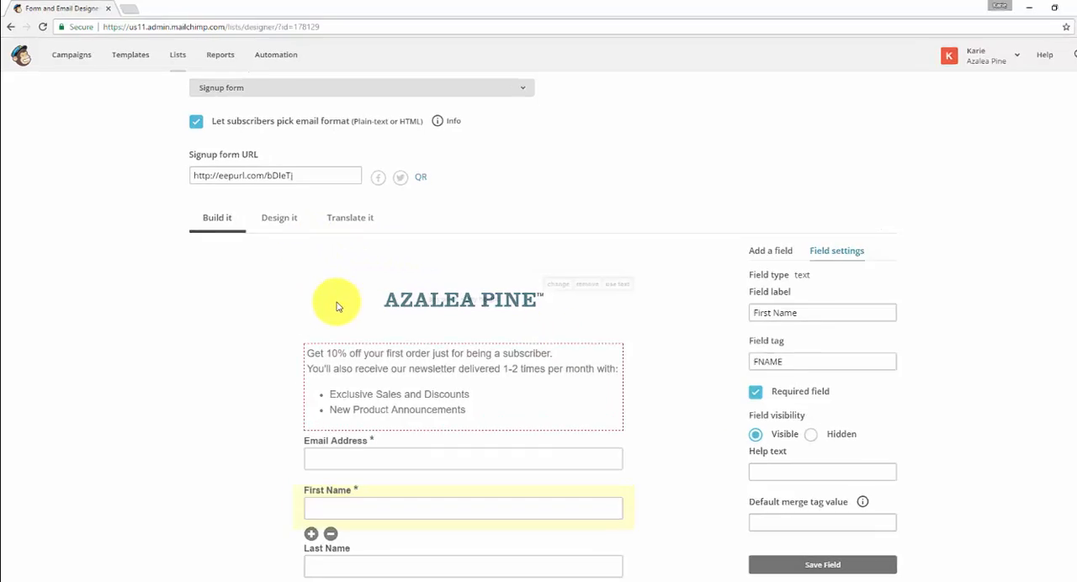
click(276, 219)
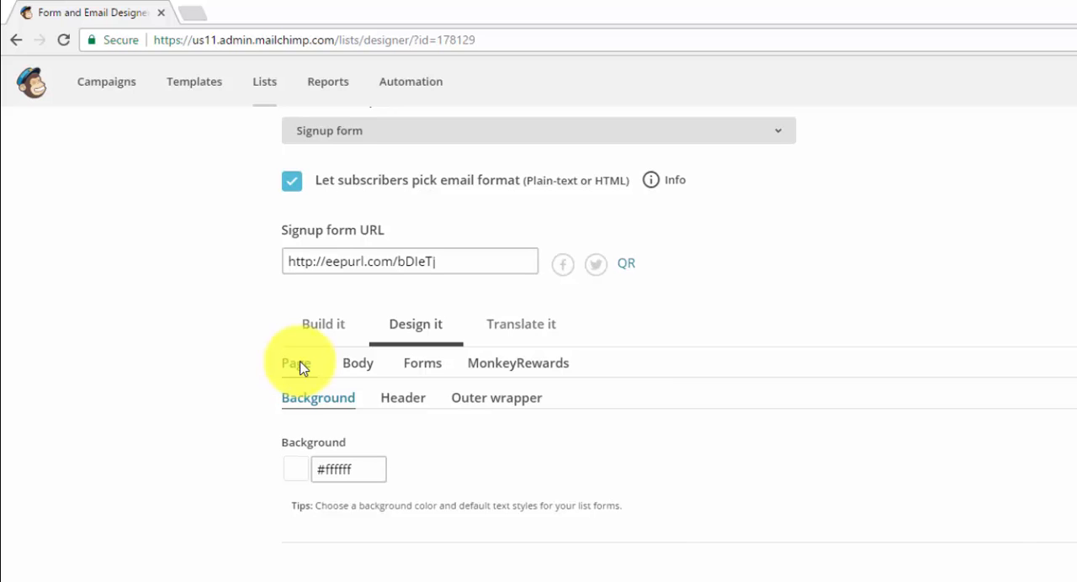
scroll(522, 571, down, 4)
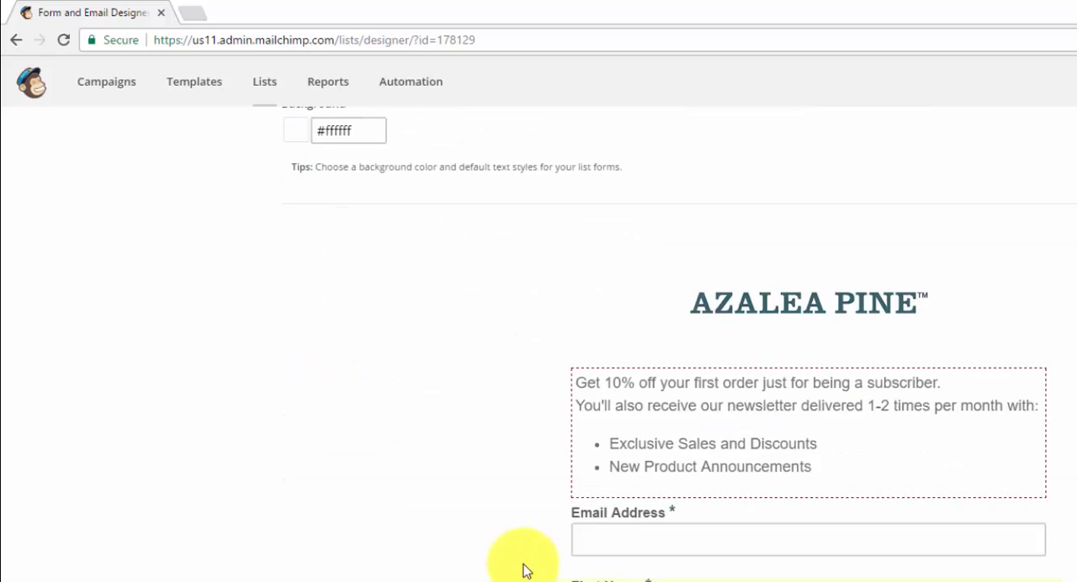
scroll(412, 396, up, 4)
click(358, 195)
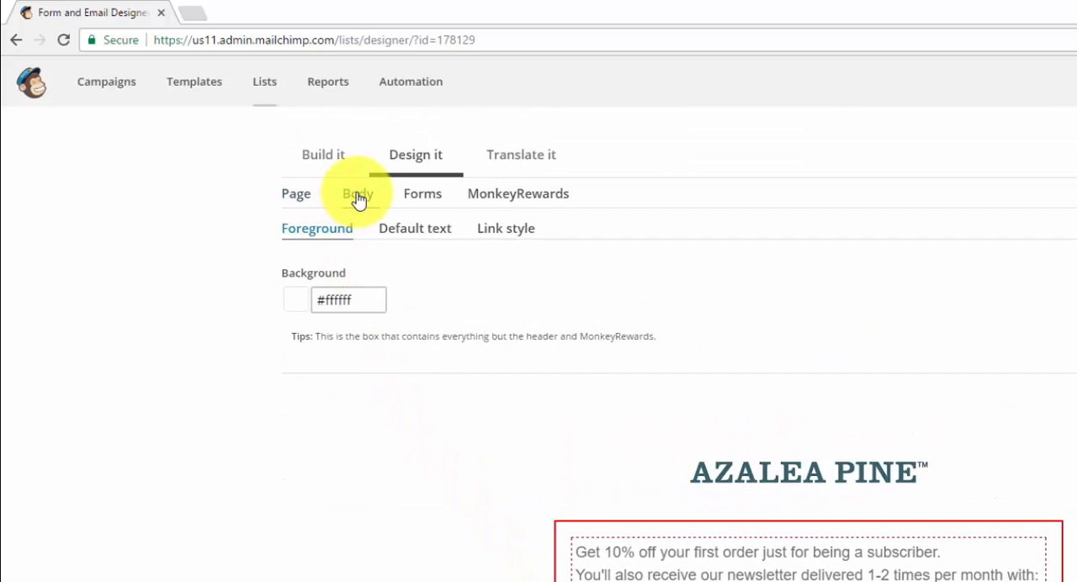
click(416, 230)
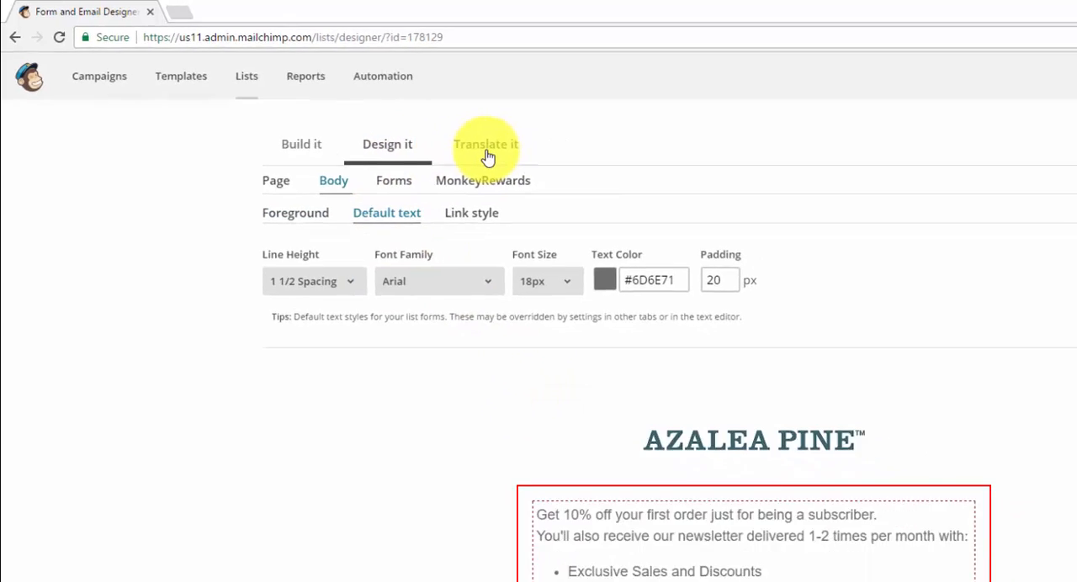
Examine the signup form's translation settings, including the default language choices and the English wording entries.
click(487, 152)
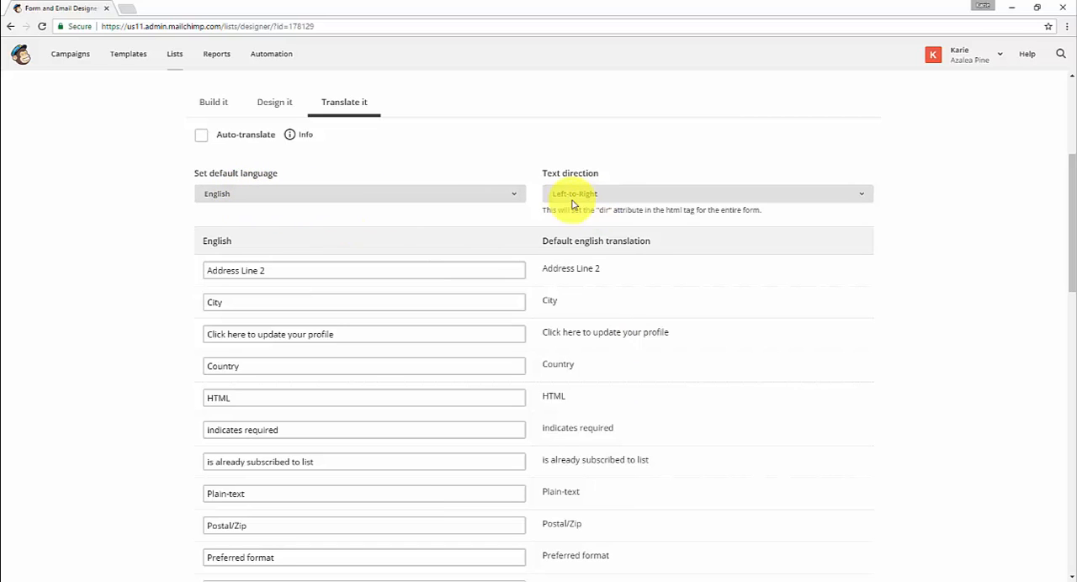
click(516, 196)
click(502, 151)
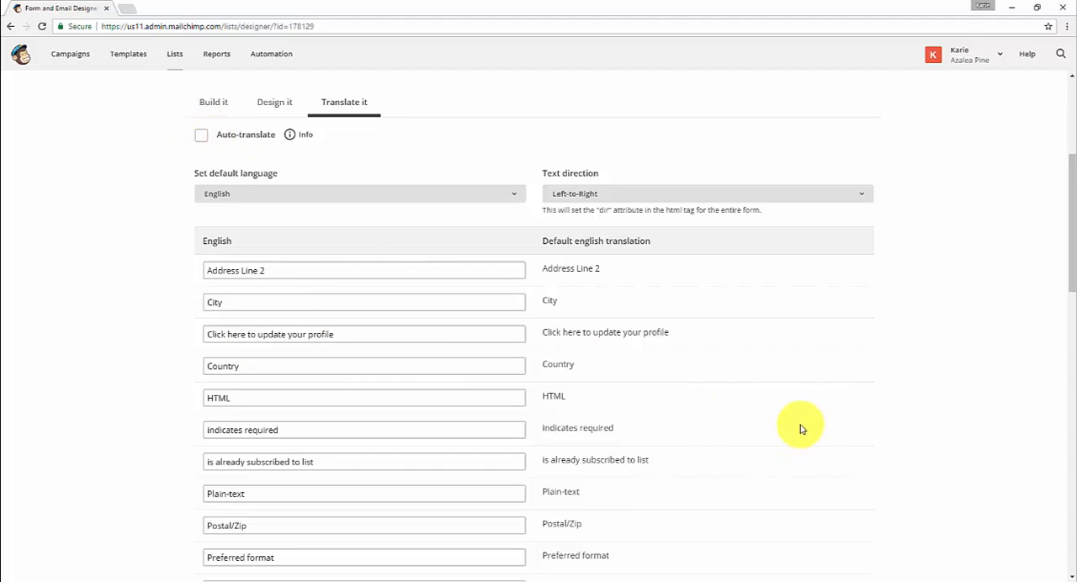
scroll(795, 425, down, 2)
scroll(790, 425, down, 1)
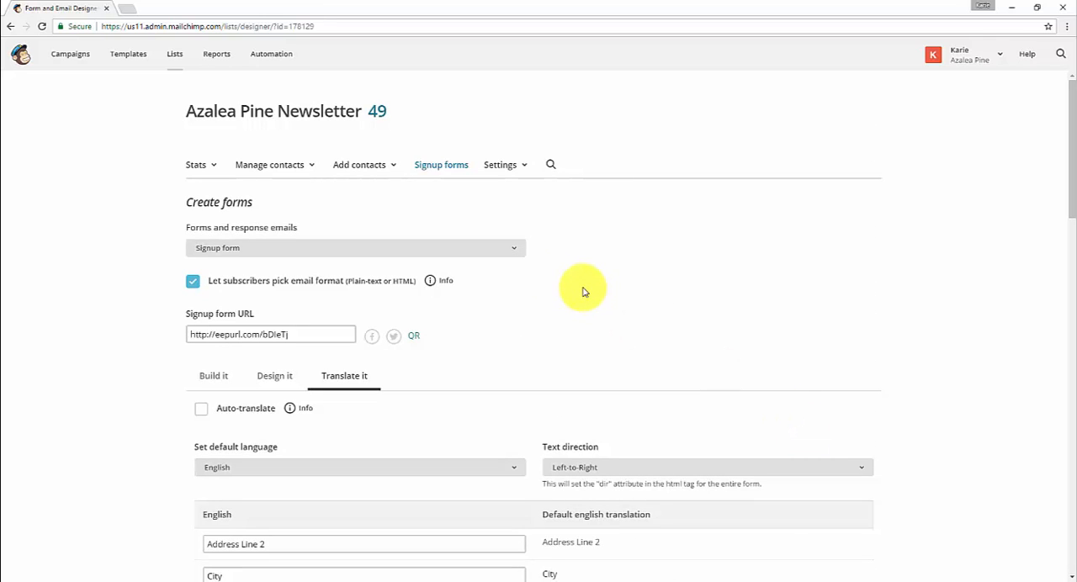
Examine the signup thank you page's translation entries and its message content in the form builder.
click(299, 249)
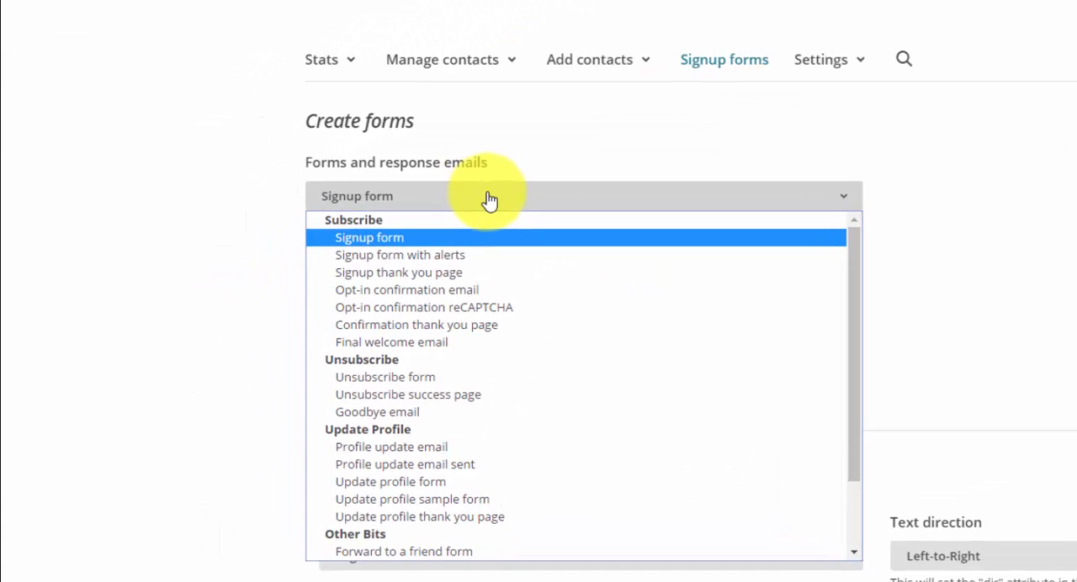
click(494, 273)
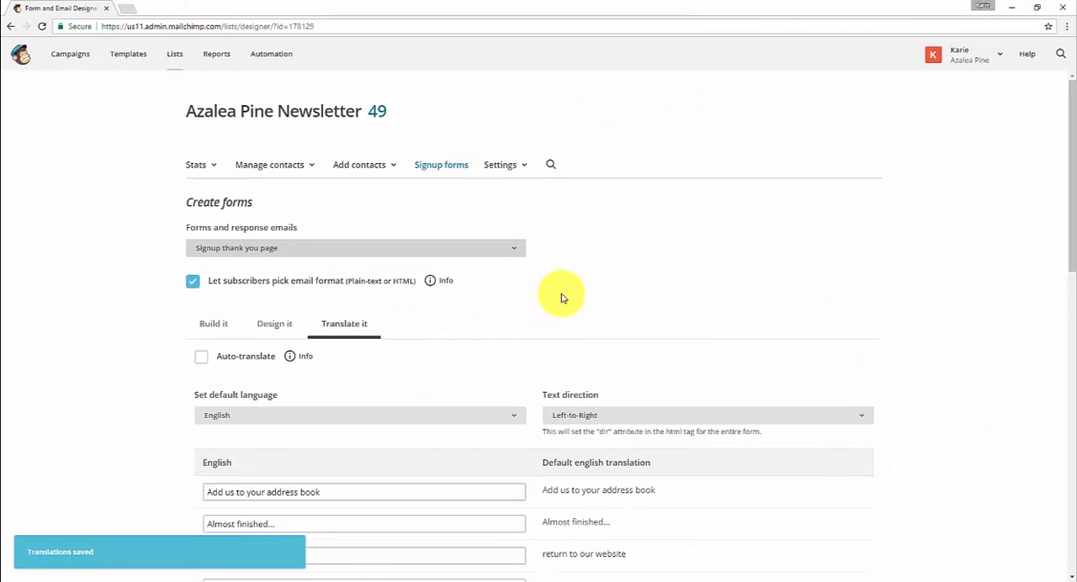
scroll(563, 298, down, 3)
scroll(563, 297, up, 4)
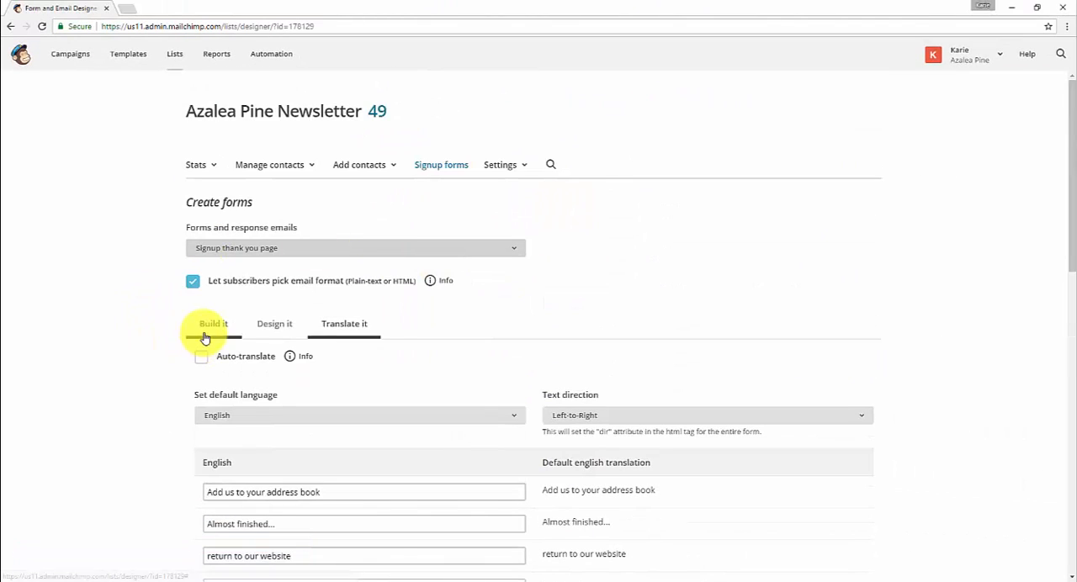
click(209, 329)
scroll(744, 350, down, 3)
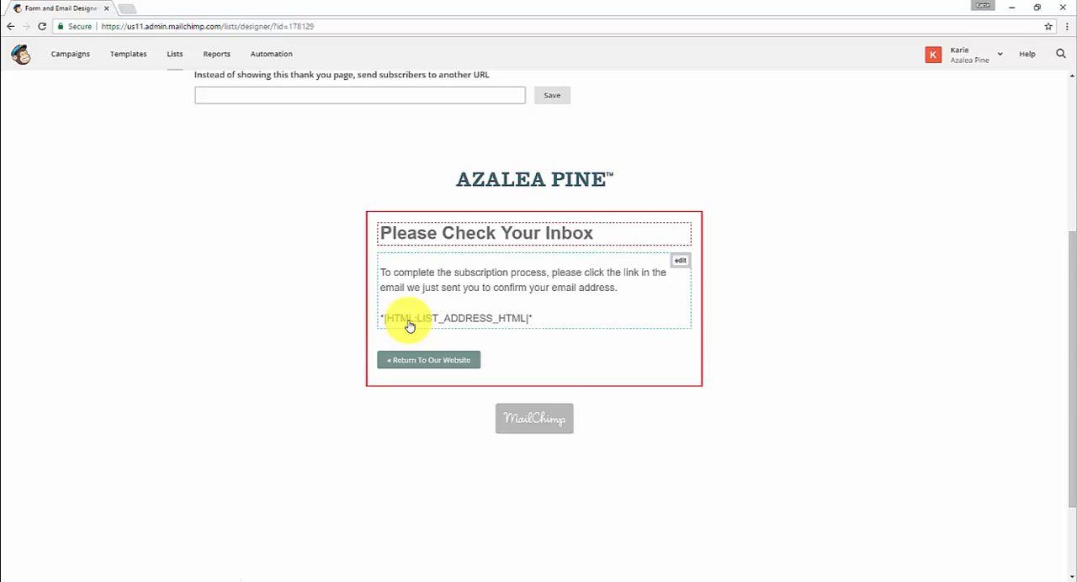
Examine the opt-in confirmation email's sender, reply-to and subject fields and its message content.
scroll(410, 326, up, 2)
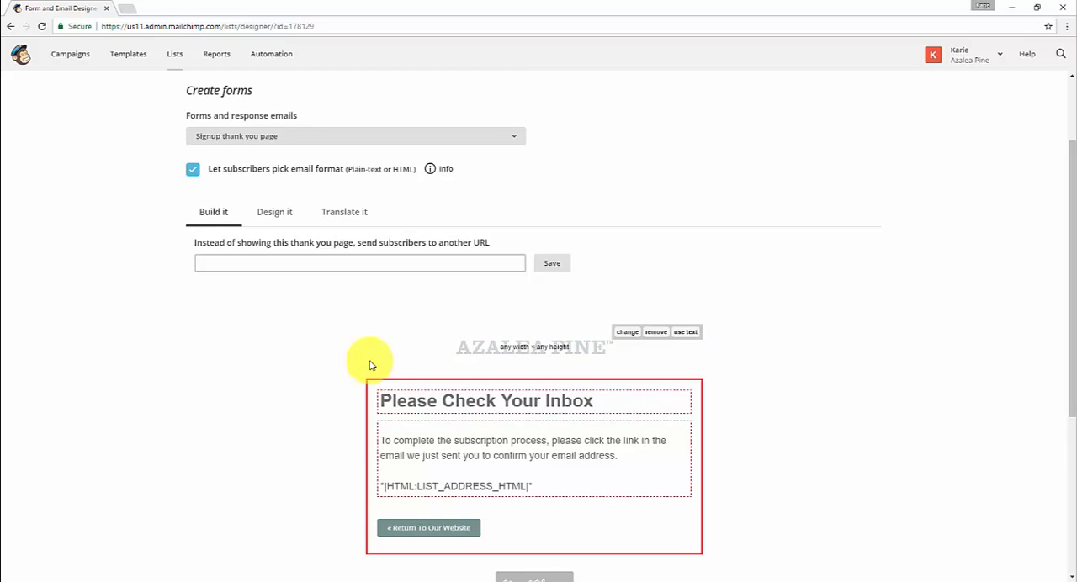
click(278, 135)
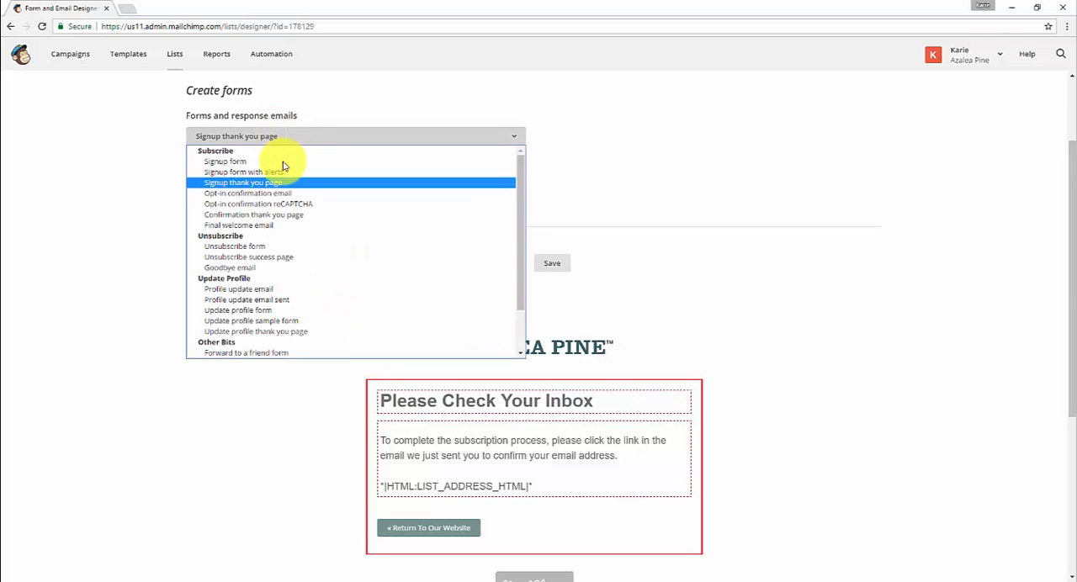
click(296, 196)
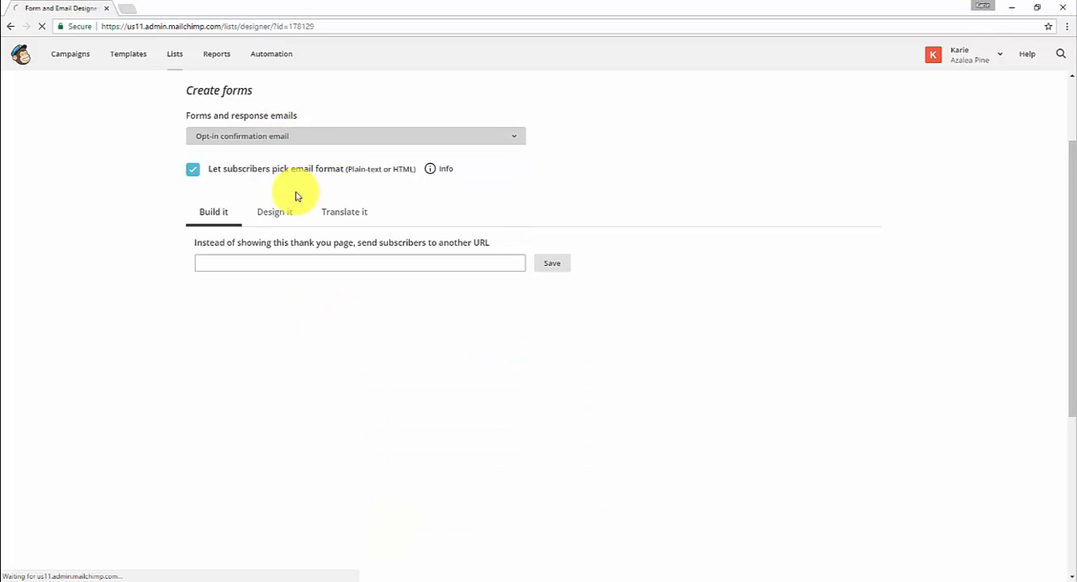
scroll(717, 430, down, 2)
scroll(717, 430, down, 1)
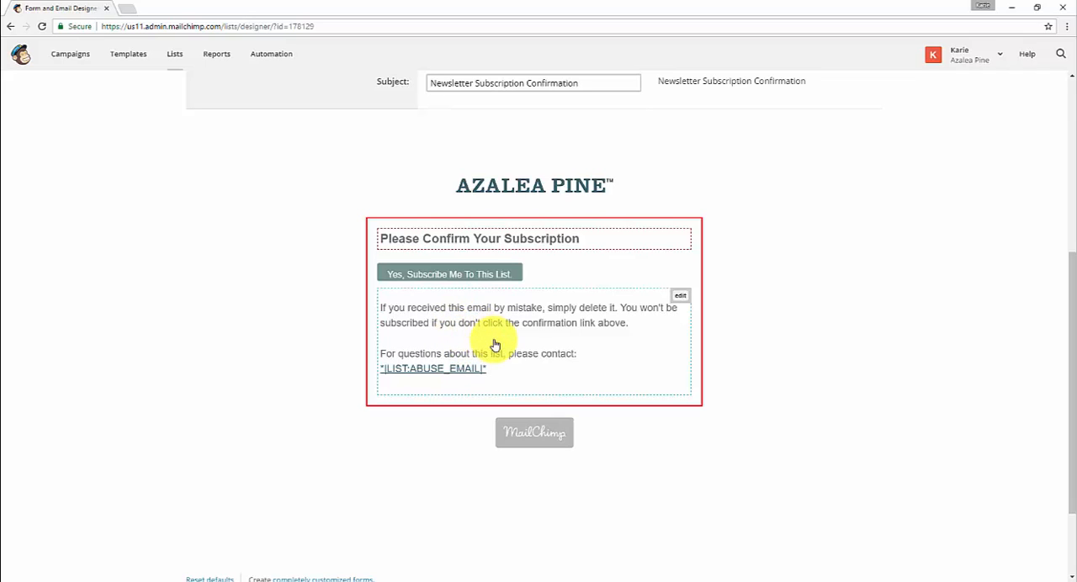
Examine the confirmation thank you page's redirect URL option, coupon message and buttons.
scroll(795, 333, up, 3)
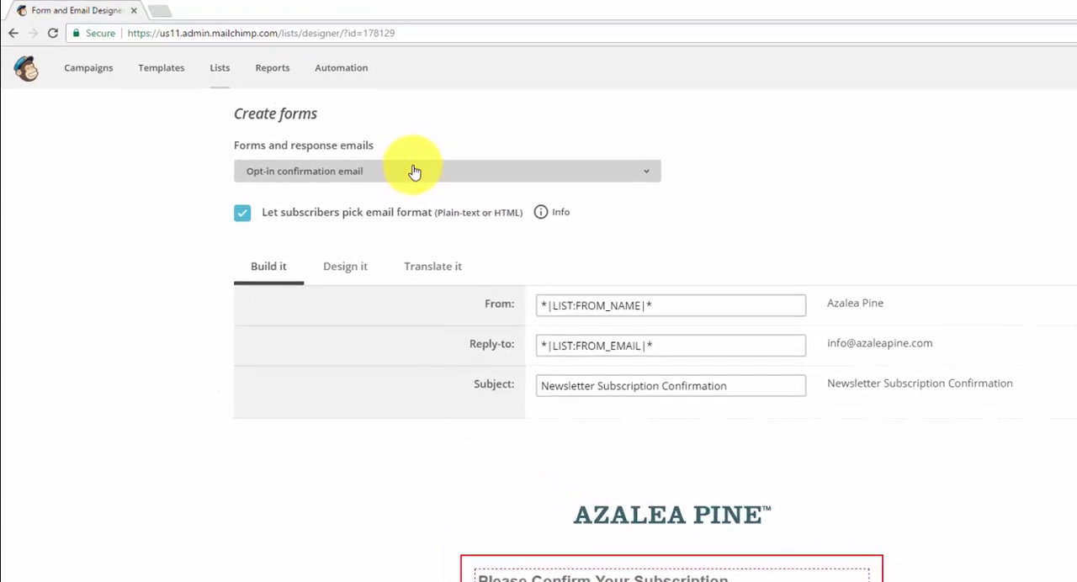
click(414, 172)
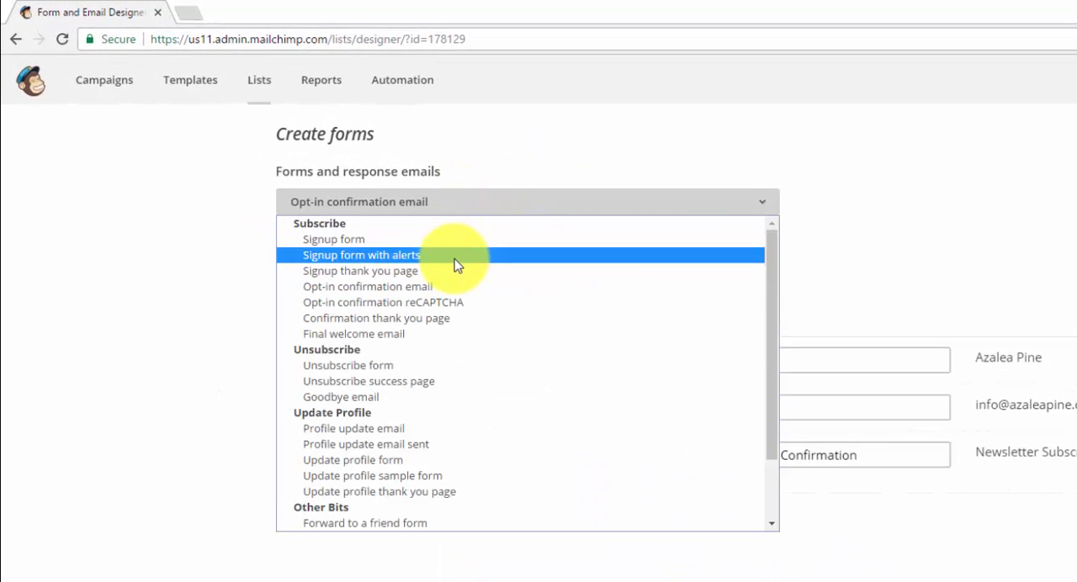
click(484, 318)
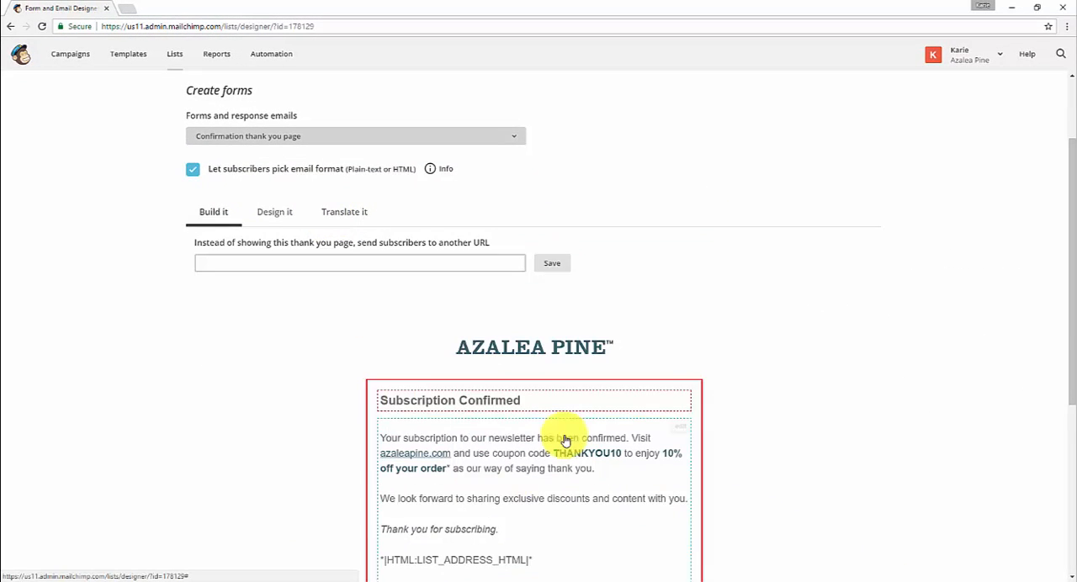
scroll(742, 388, down, 2)
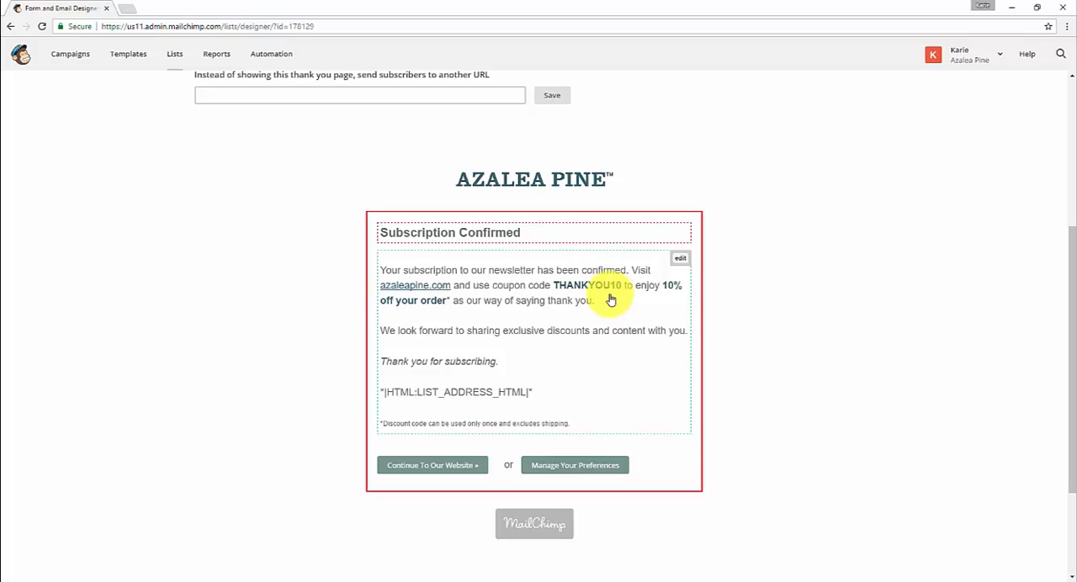
Examine the final welcome email's sending option, sender and subject fields, and message content.
scroll(614, 301, up, 3)
click(326, 195)
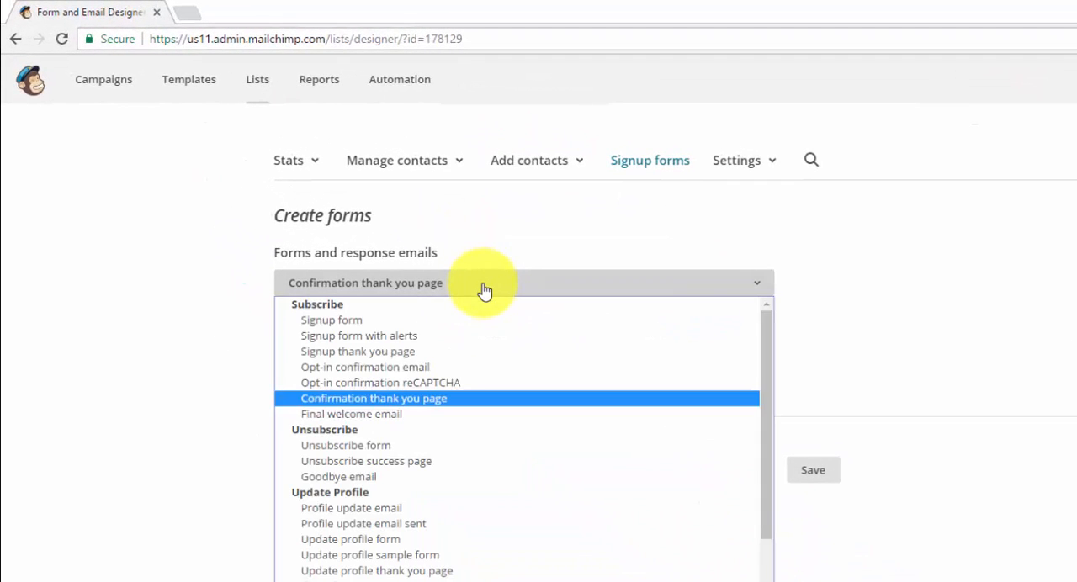
click(459, 414)
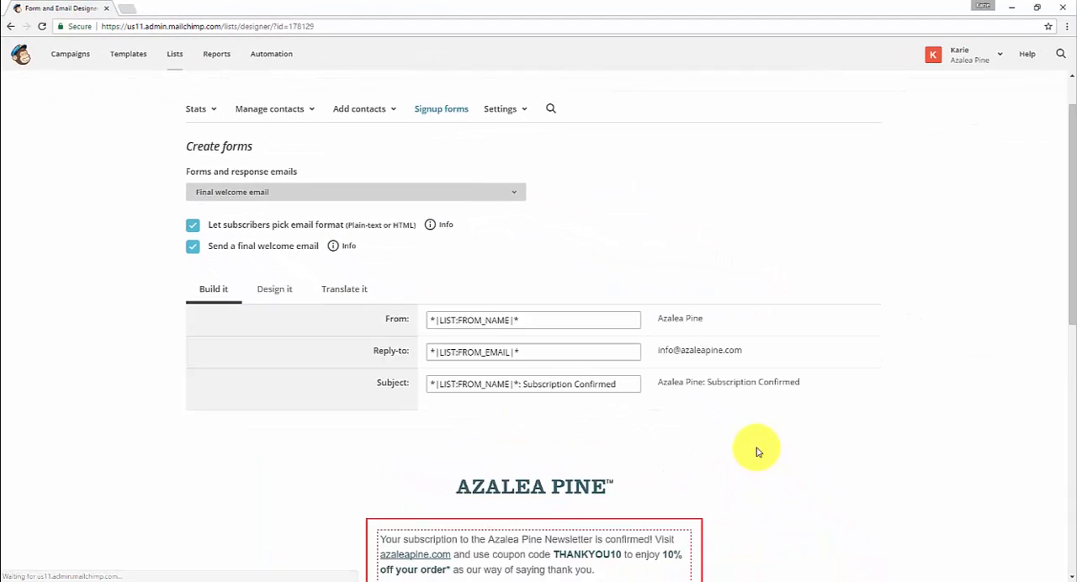
scroll(757, 454, down, 3)
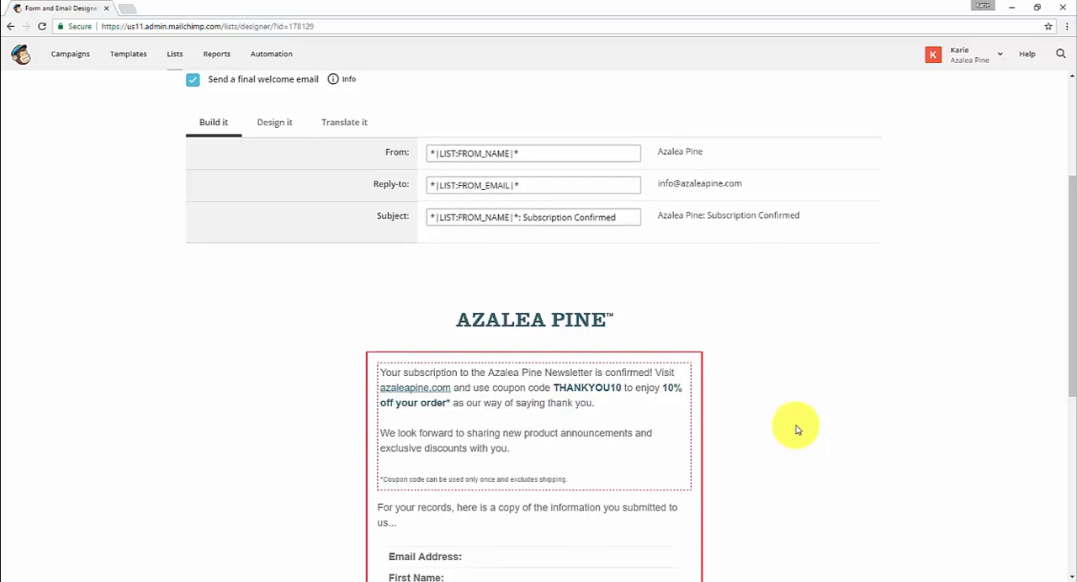
Review the unsubscribe and update profile entries offered among the forms and response emails, keeping the final welcome email selected.
scroll(790, 434, up, 2)
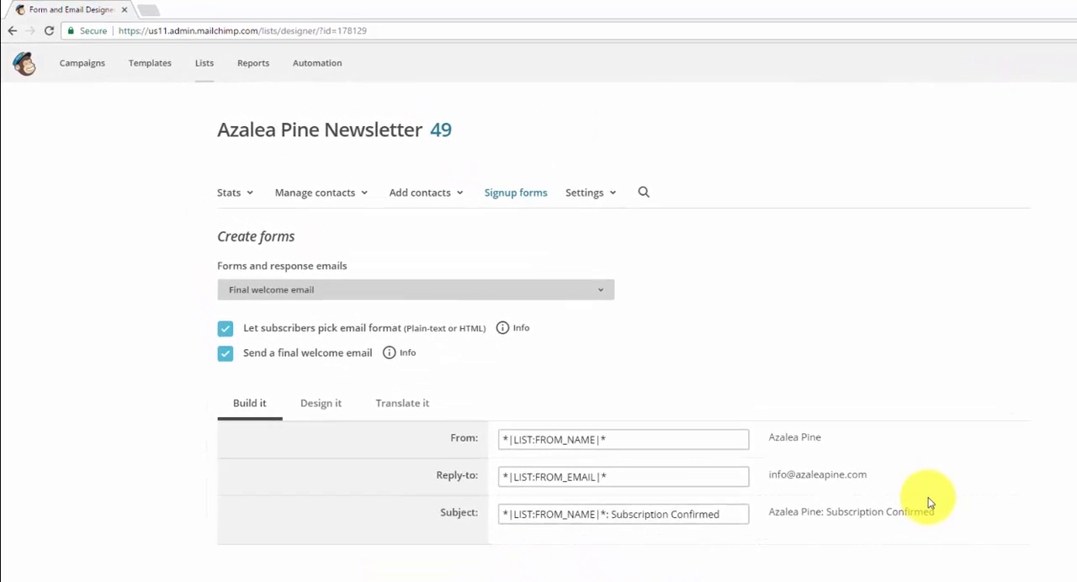
click(465, 323)
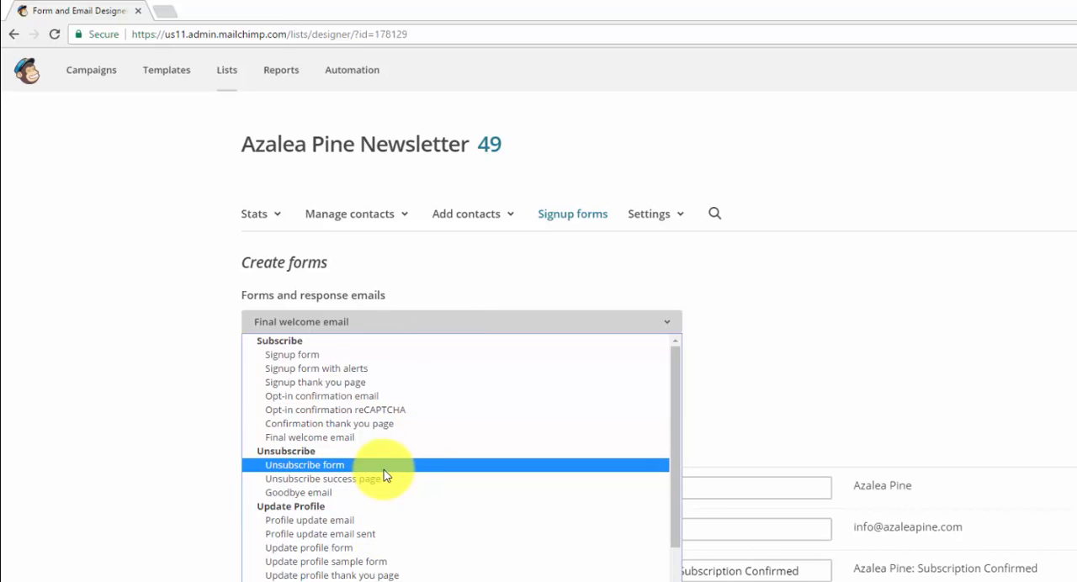
click(773, 291)
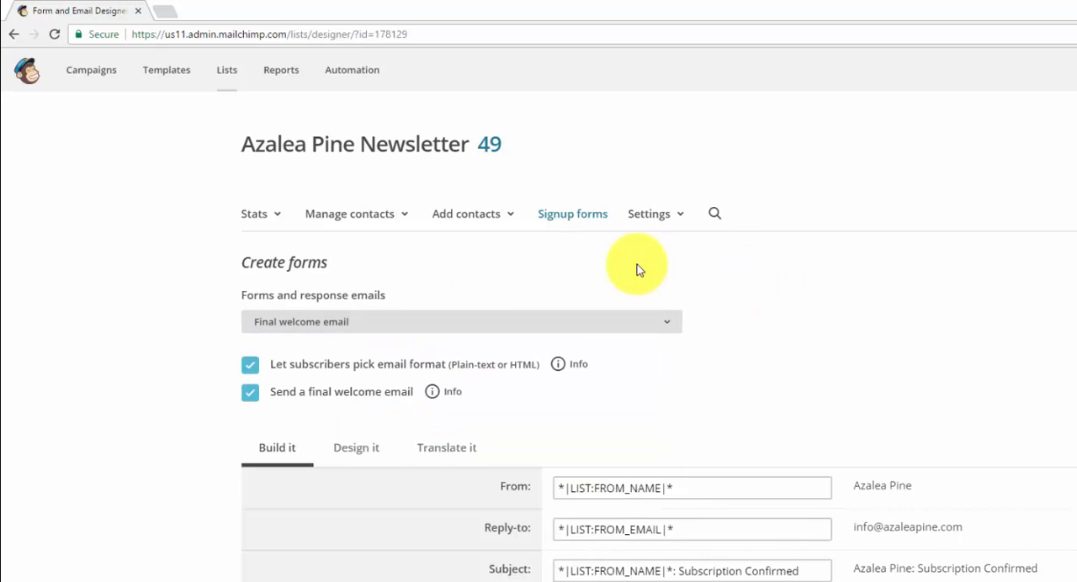
Return to the signup form through the list's general forms and copy its signup form URL.
click(574, 215)
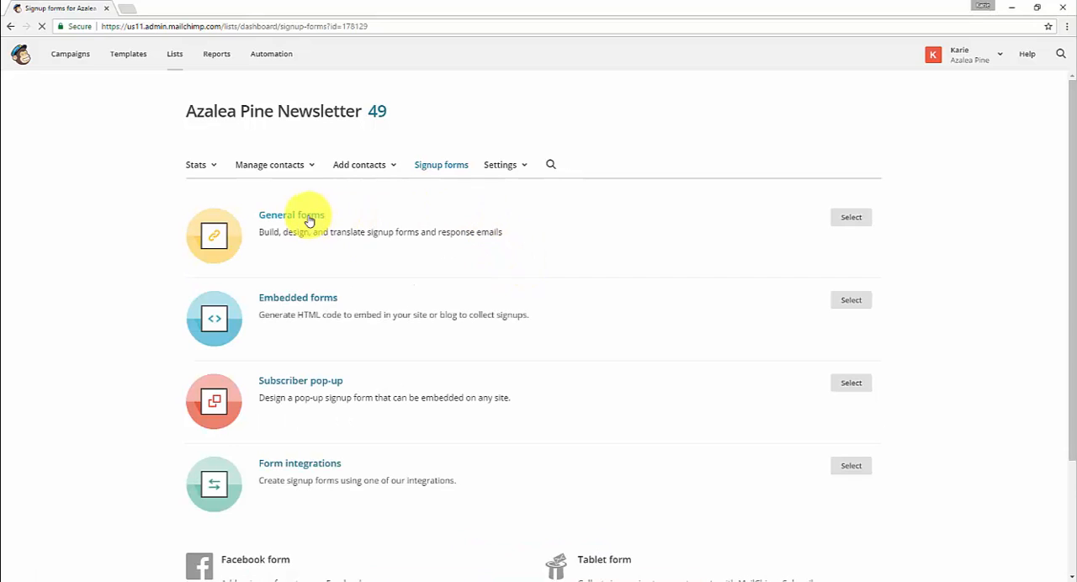
click(308, 218)
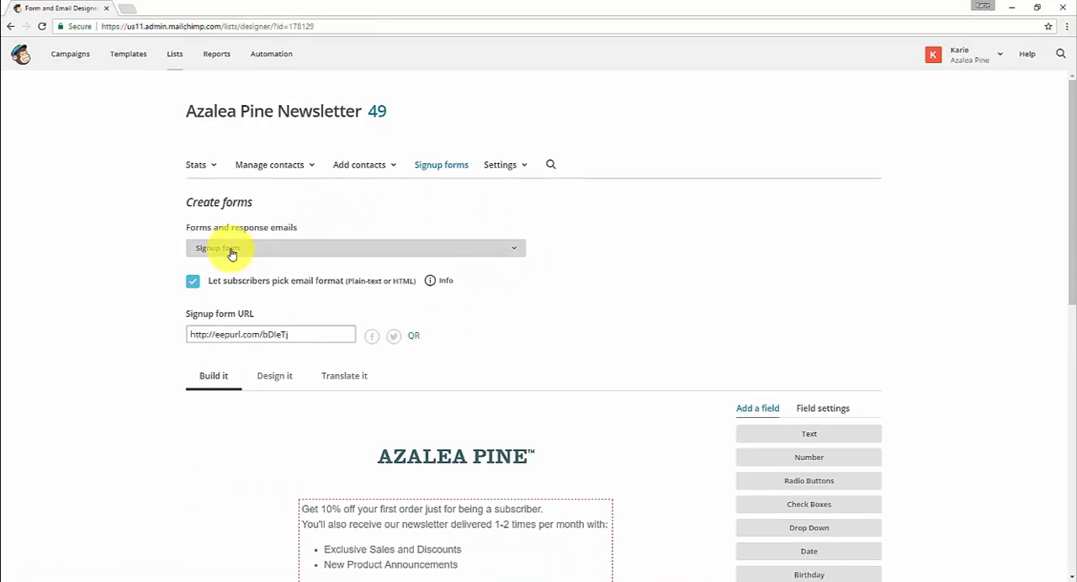
click(206, 333)
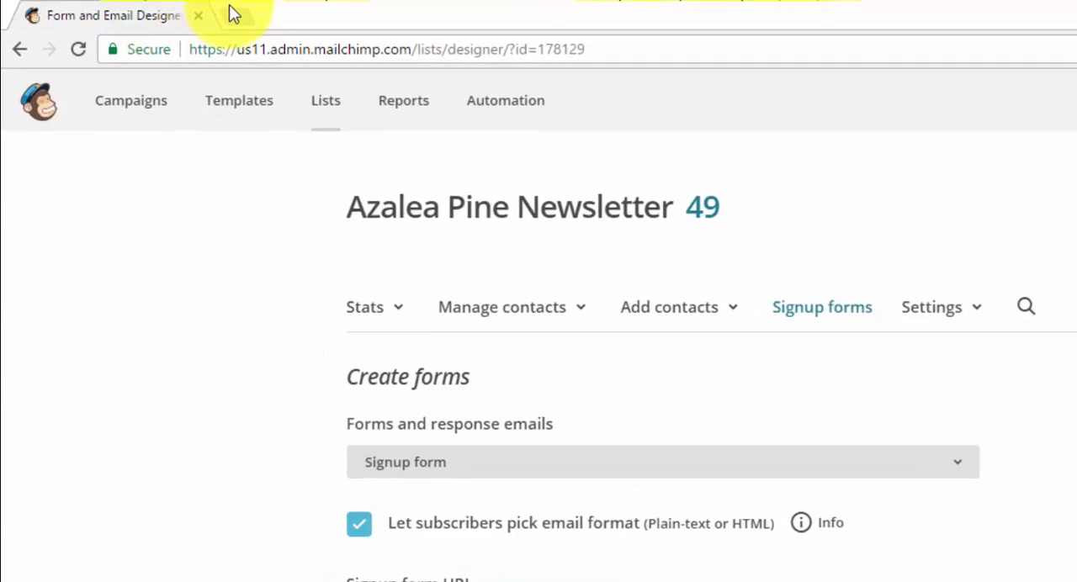
click(234, 15)
text(http://eepurl.com/bDIeTj)
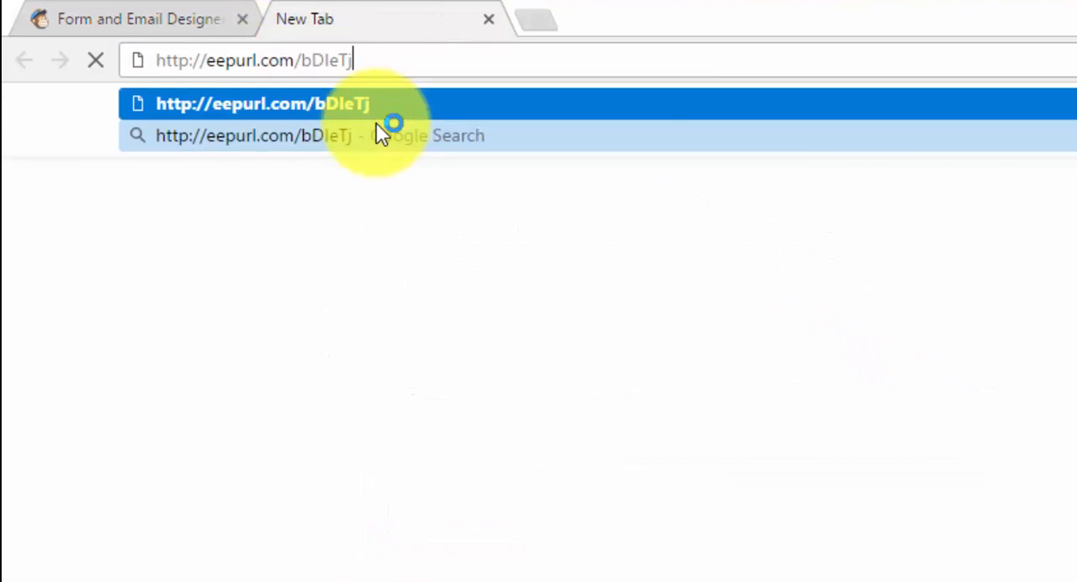
key(Return)
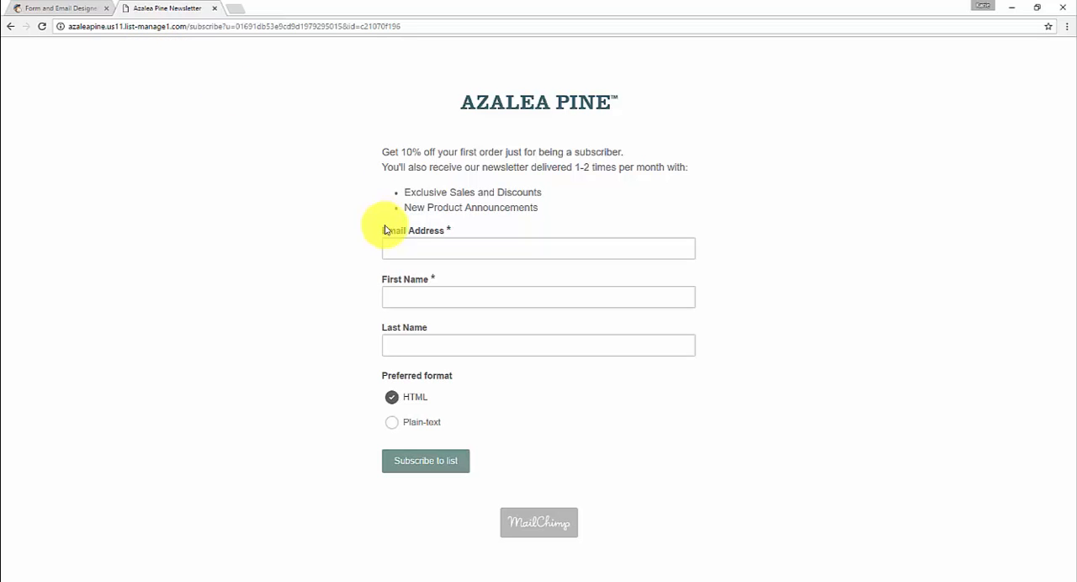
Fill in the subscriber's email address, first name and last name on the live signup form, with HTML as the preferred format.
click(423, 248)
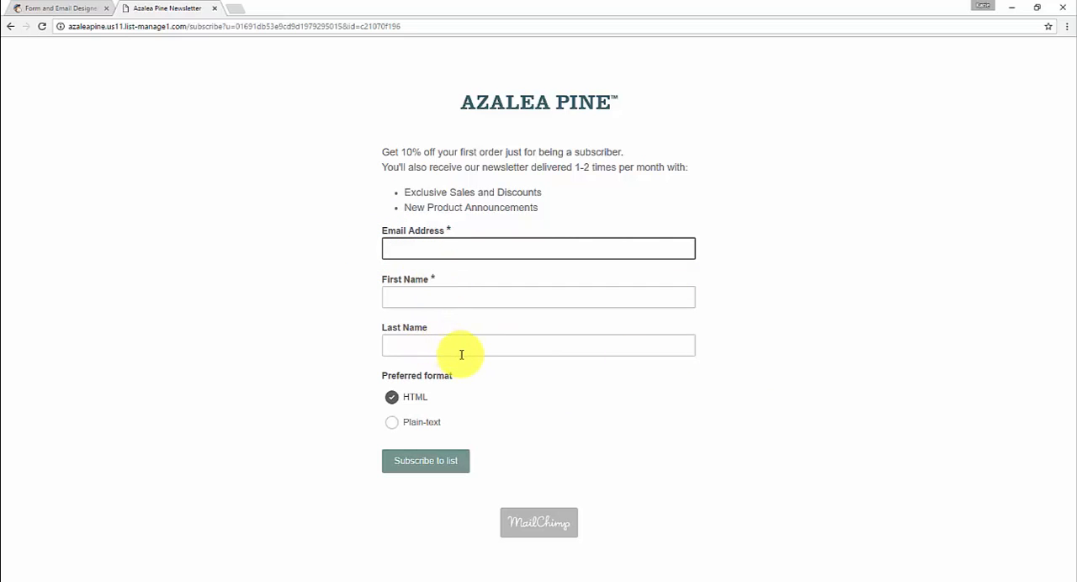
text(kp@)
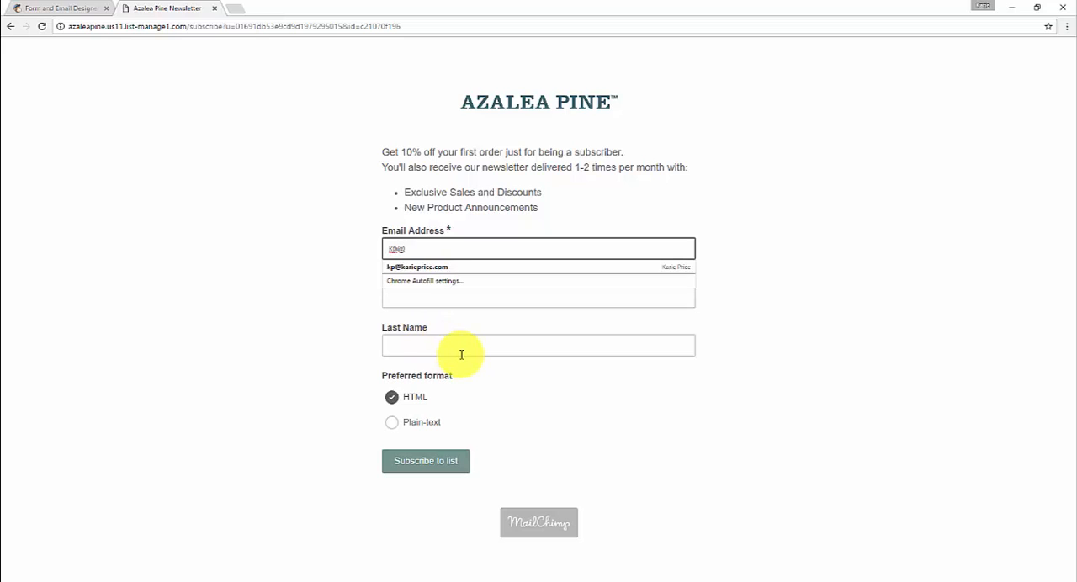
key(Down)
key(Return)
key(Tab)
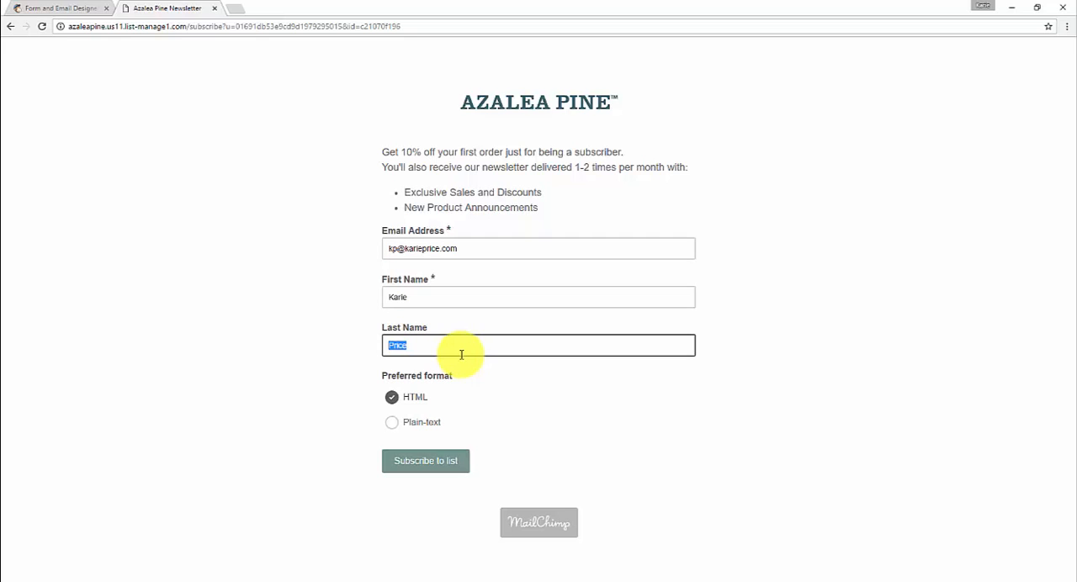
click(476, 250)
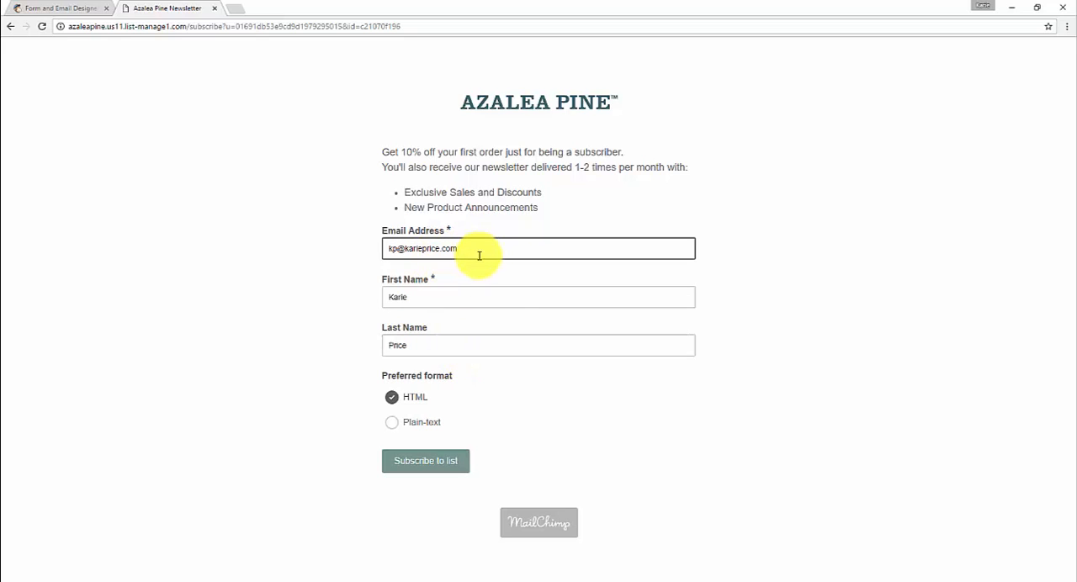
click(406, 405)
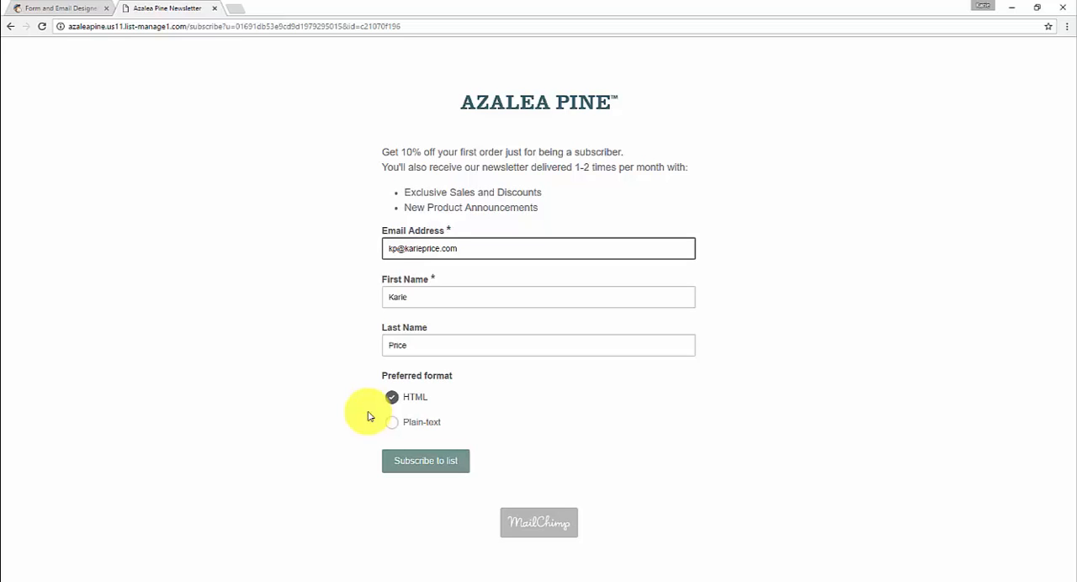
Submit the signup form and complete the reCAPTCHA check to subscribe to the list.
click(425, 465)
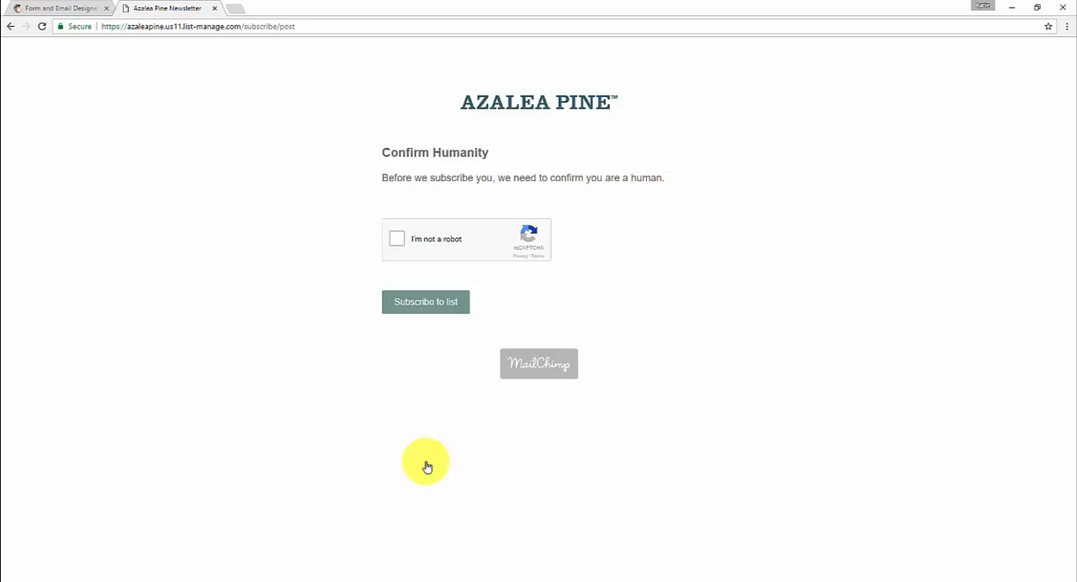
click(397, 240)
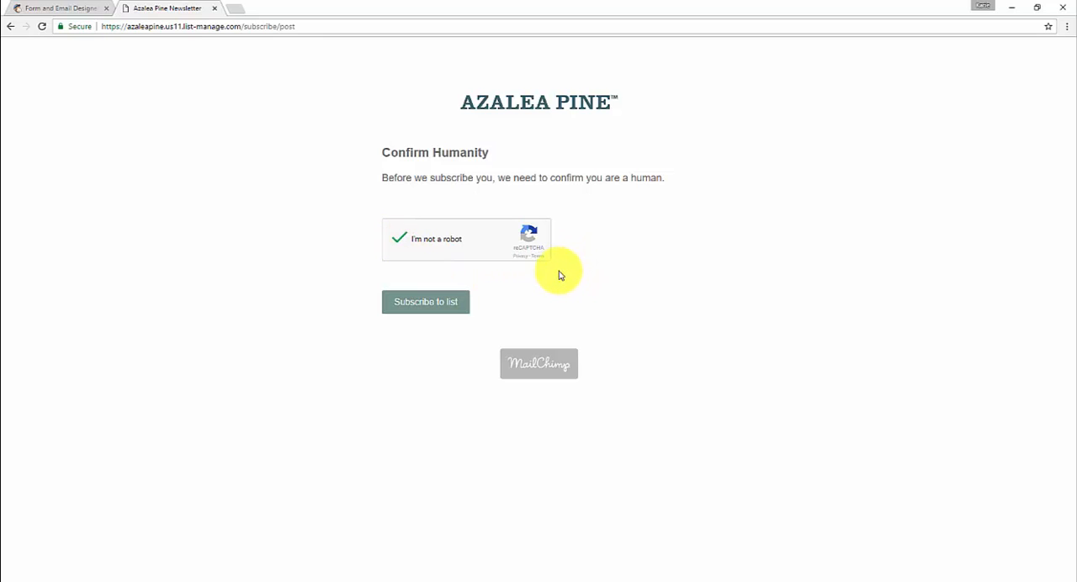
click(454, 311)
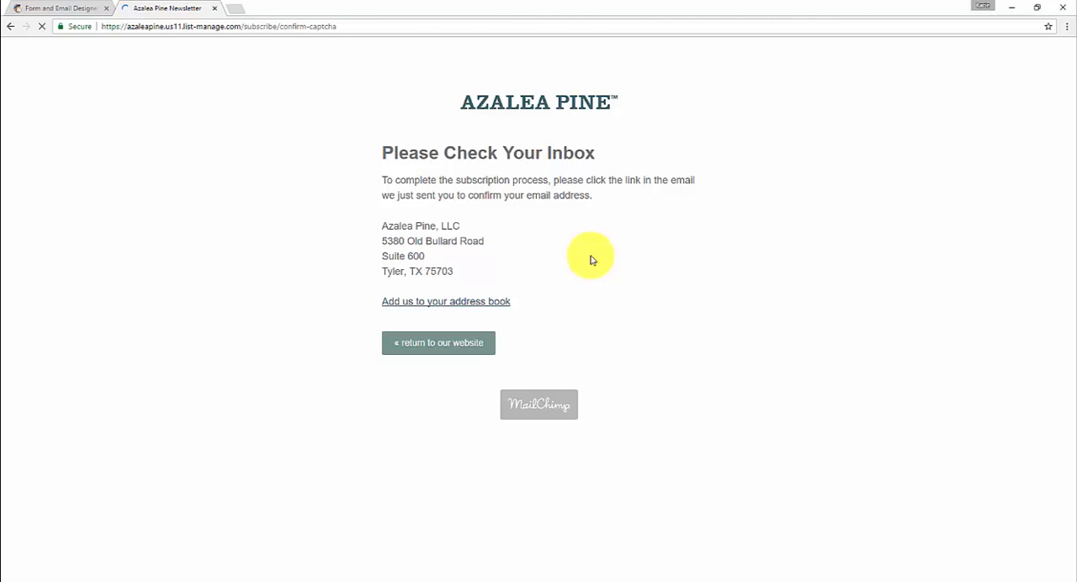
Switch to Gmail, confirm the subscription from the Newsletter Subscription Confirmation email, and open the "Azalea Pine: Subscription Confirmed" email.
click(239, 10)
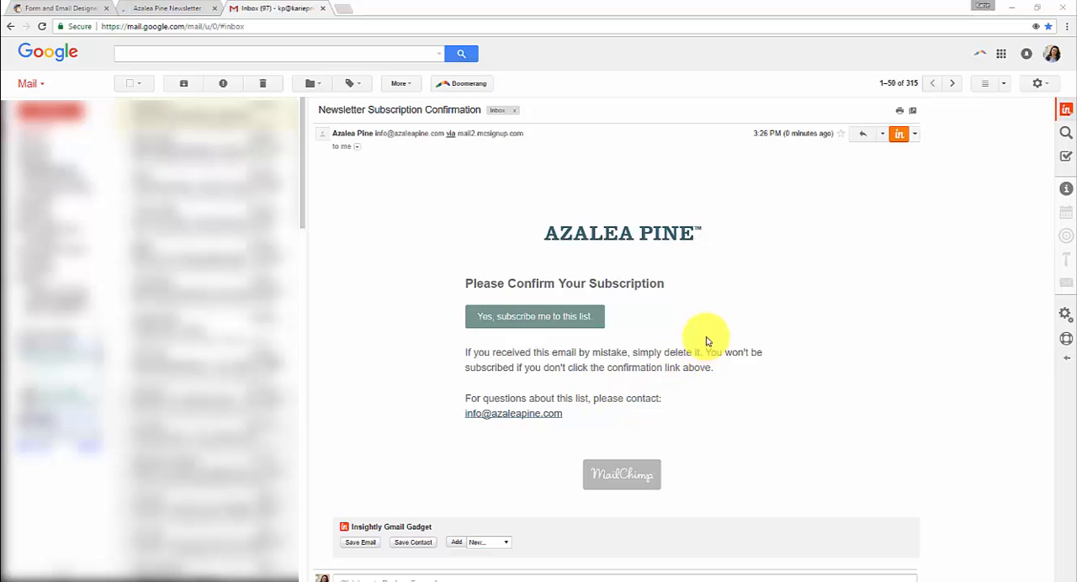
click(523, 327)
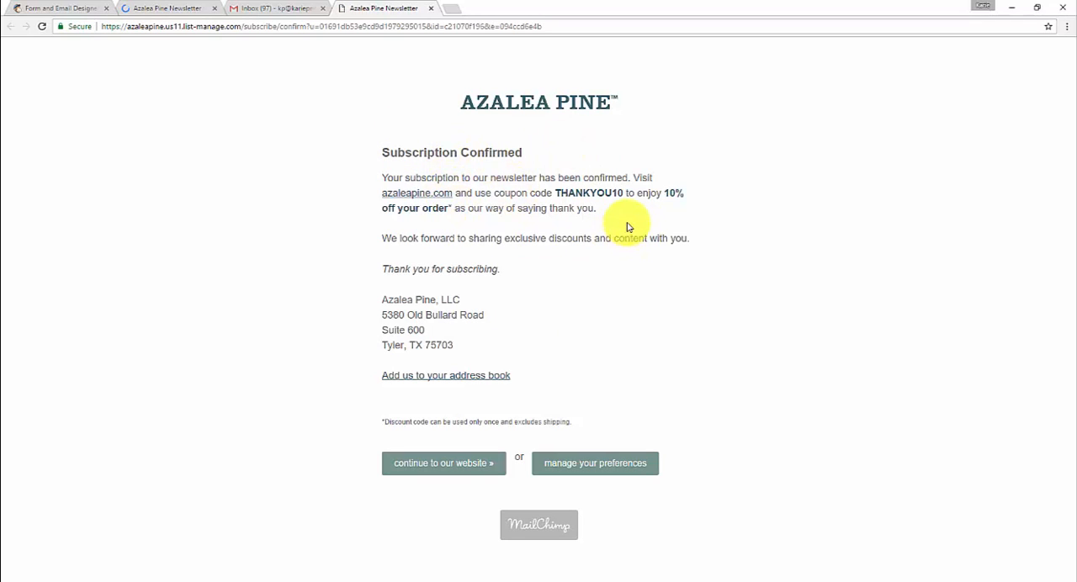
click(283, 7)
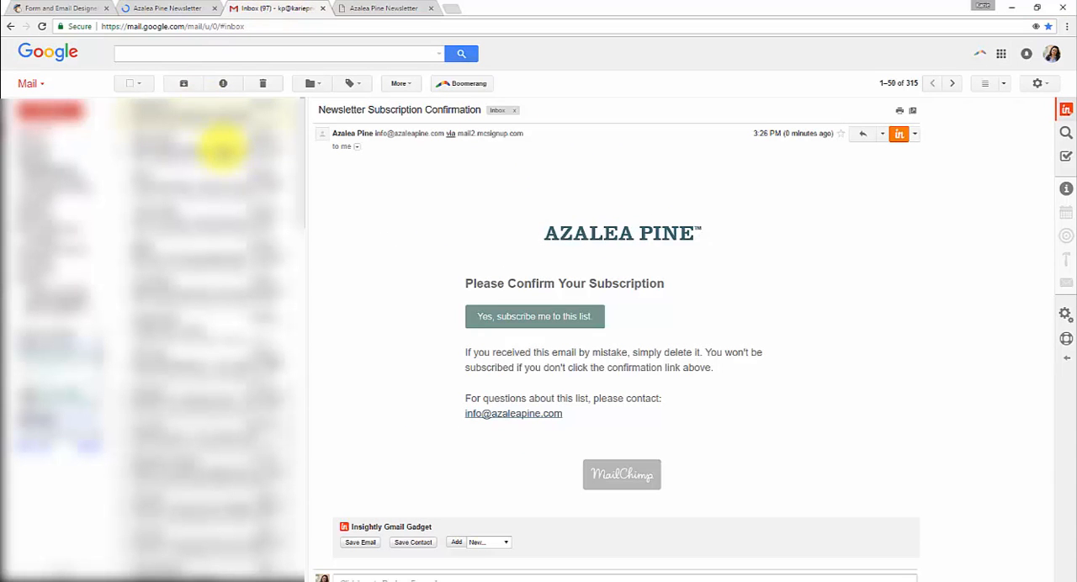
click(228, 149)
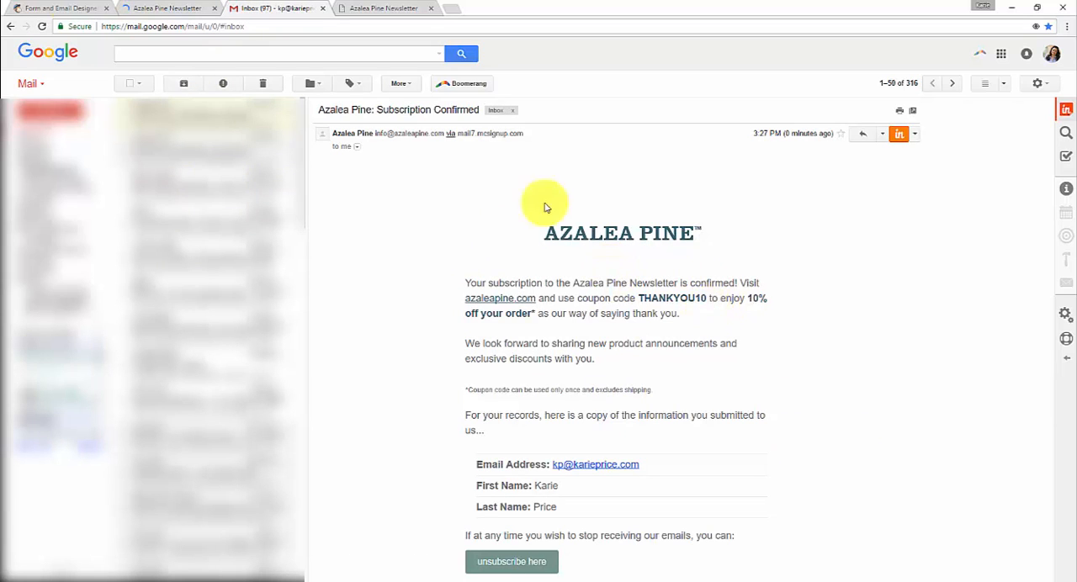
Switch back to MailChimp, open the Azalea Pine Newsletter list's contacts and check them for the newly subscribed address.
click(155, 10)
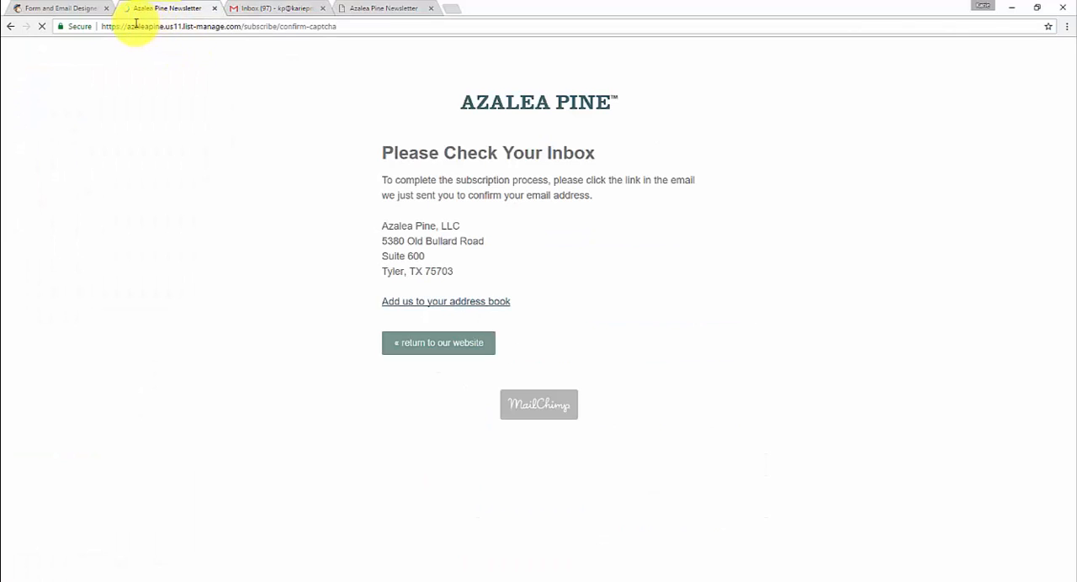
click(71, 10)
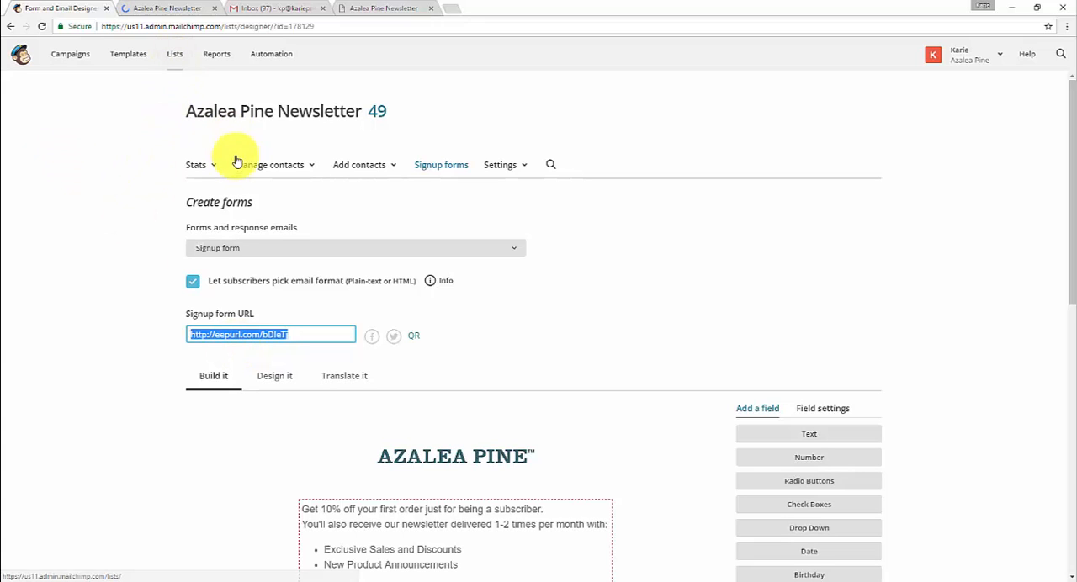
click(269, 166)
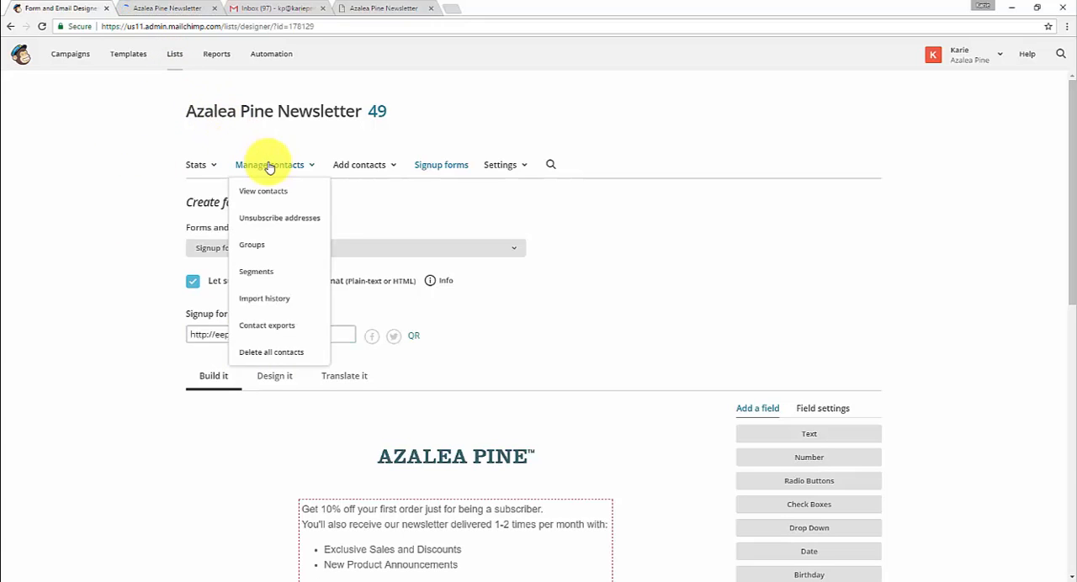
click(276, 193)
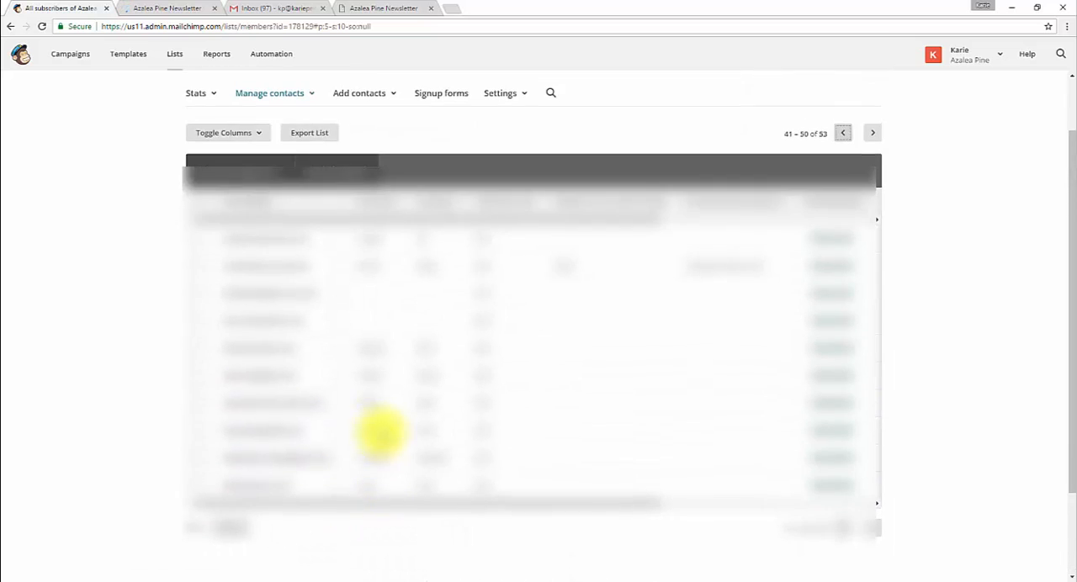
scroll(381, 434, up, 1)
scroll(319, 441, down, 2)
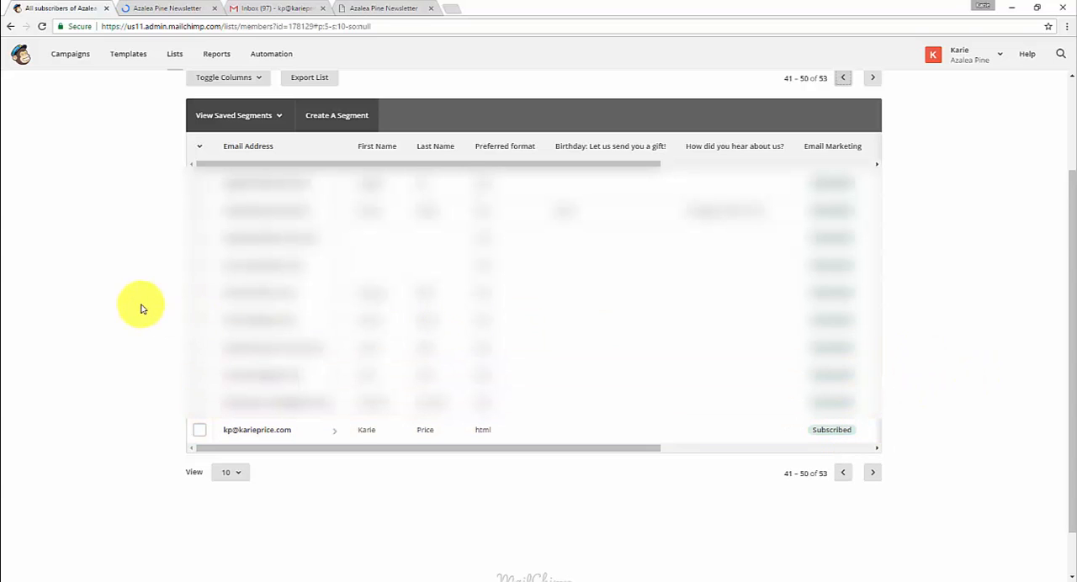
scroll(142, 309, up, 3)
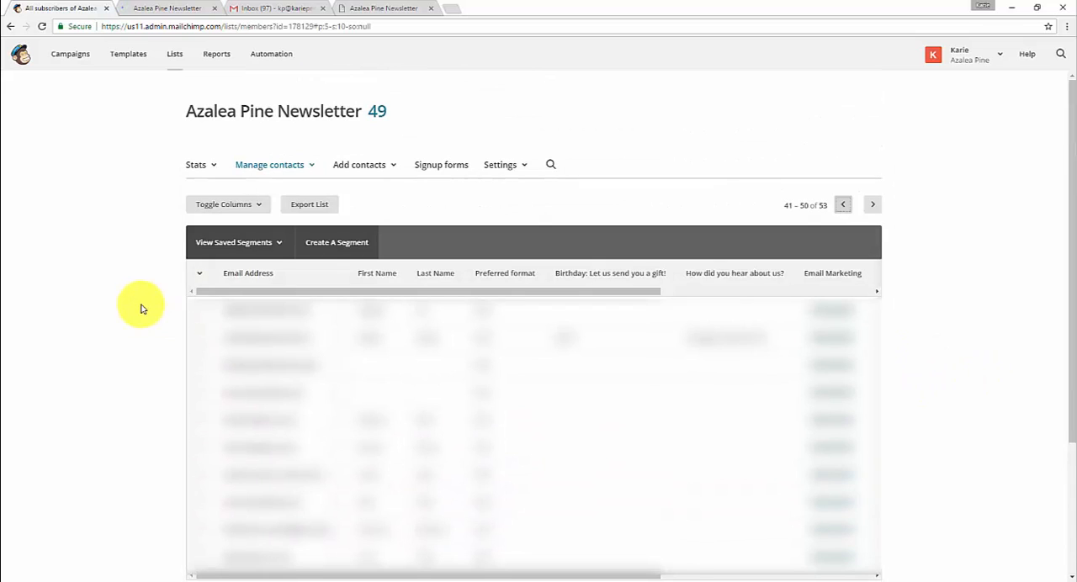